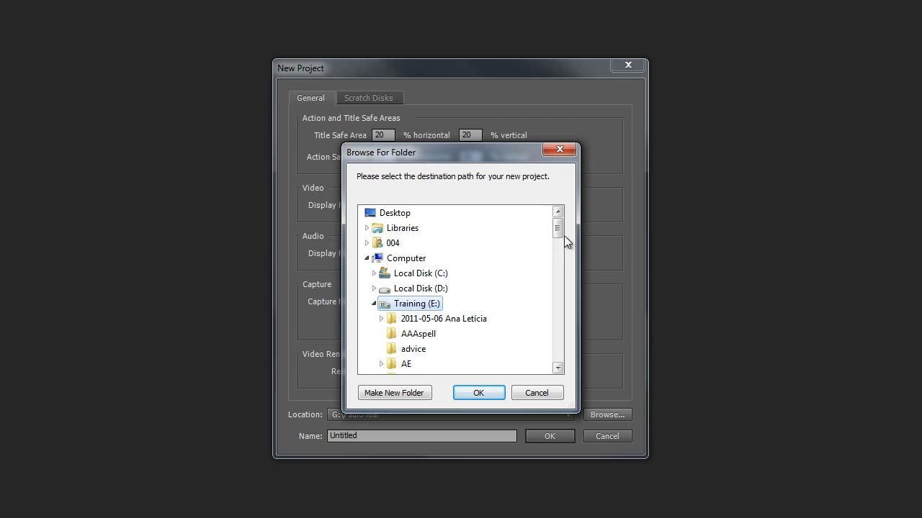
# - Choose the folder Online\Season01_PremiereProCS5\S01E02_Setting_Up_Premiere on Training (E:) as the new project's location
pyautogui.moveTo(555, 233); pyautogui.dragTo(555, 284)
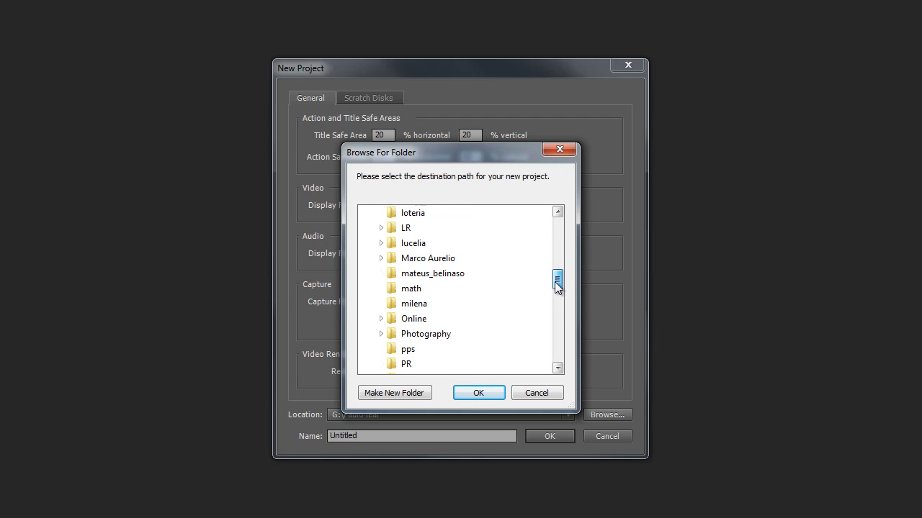
pyautogui.click(413, 319)
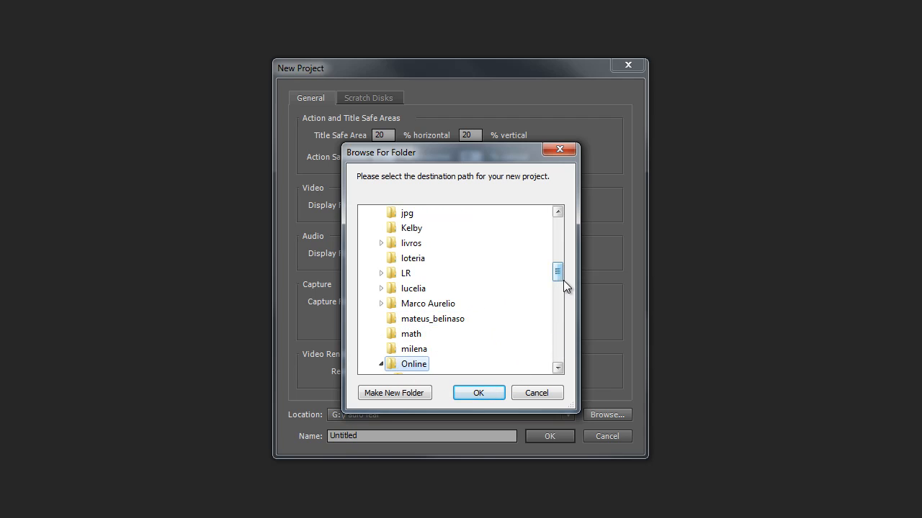
pyautogui.moveTo(557, 276); pyautogui.dragTo(563, 294)
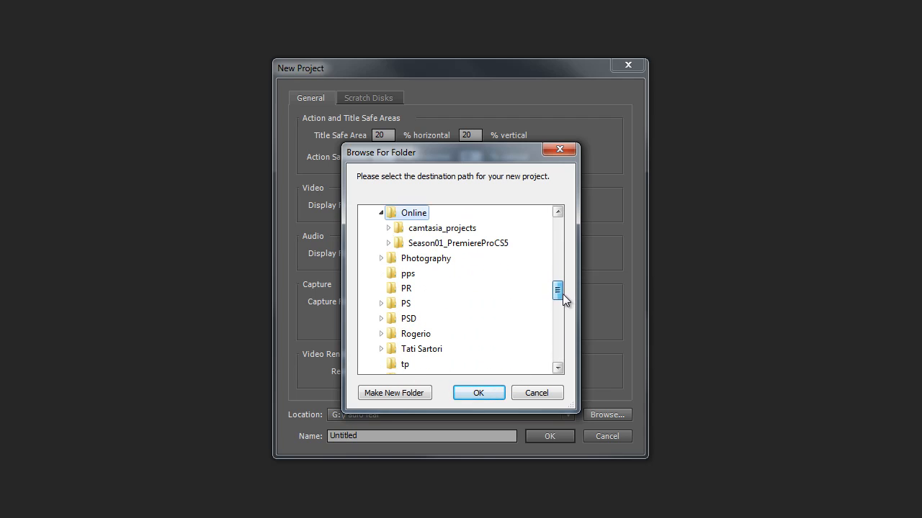
pyautogui.click(423, 243)
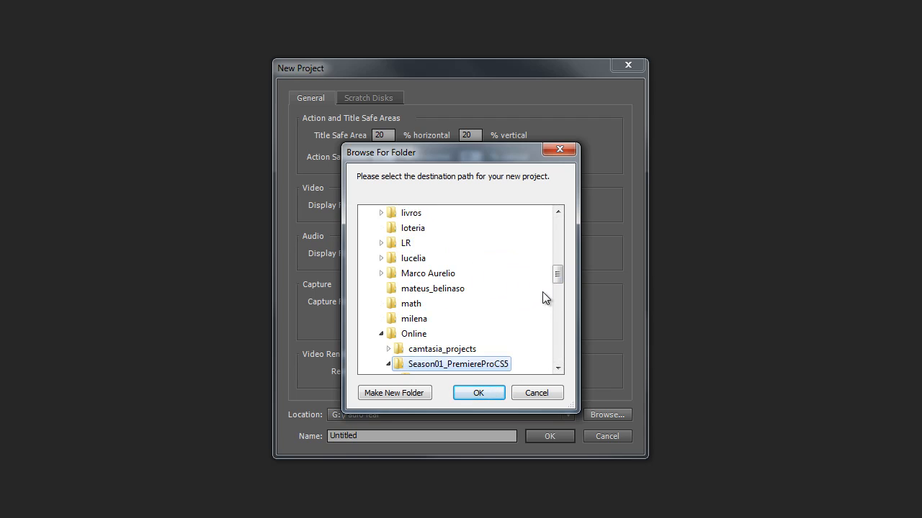
pyautogui.moveTo(554, 276); pyautogui.dragTo(556, 286)
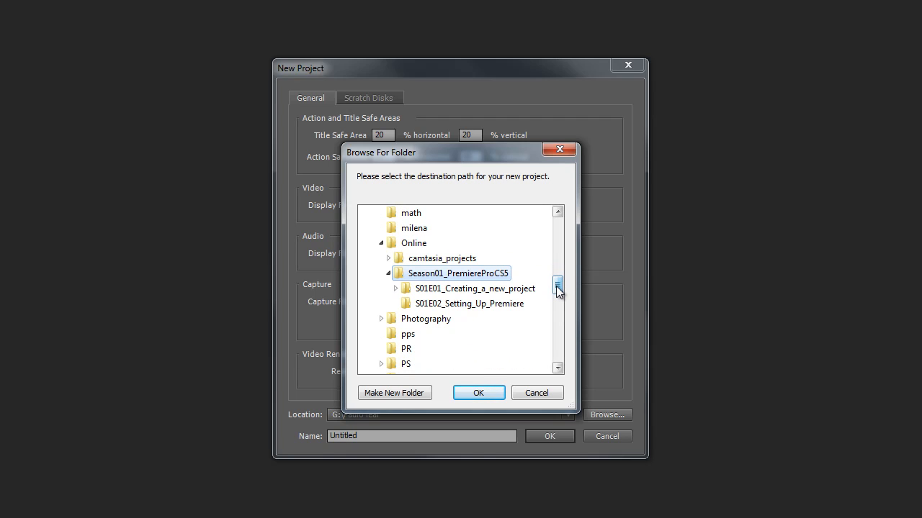
pyautogui.click(450, 305)
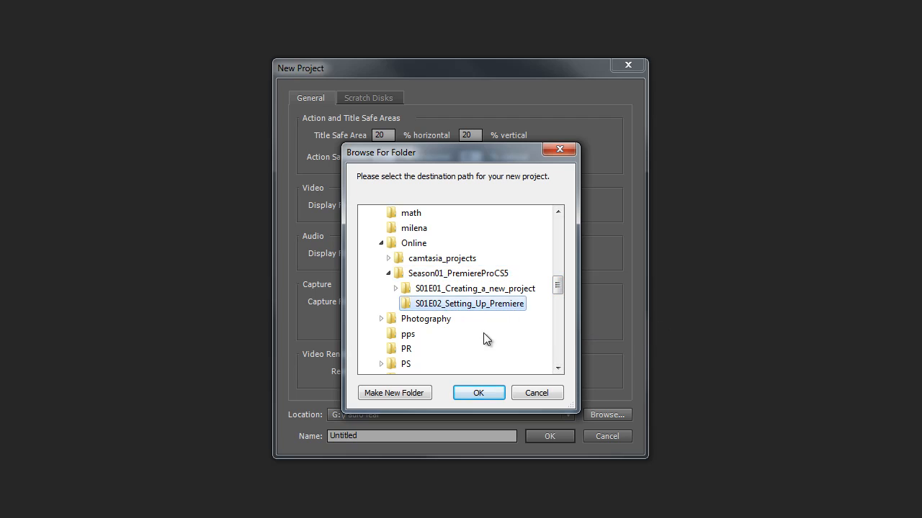
pyautogui.click(478, 394)
# - Name the project S01E02_Setting_Up_Premiere_Pro and create it with Sequence 01 using the DV - NTSC Widescreen 48kHz preset
pyautogui.moveTo(375, 437); pyautogui.dragTo(312, 440)
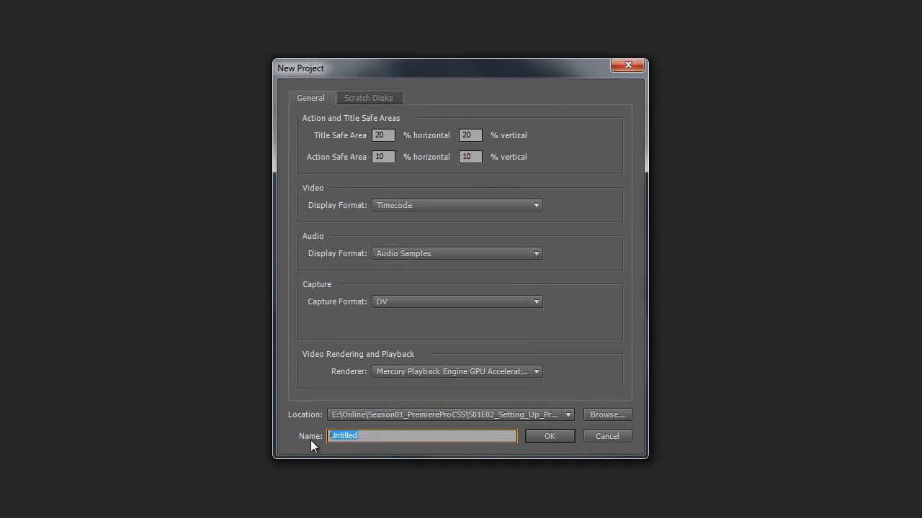
pyautogui.write('S01E02_Seting')
pyautogui.press('BackSpace')
pyautogui.press('BackSpace')
pyautogui.press('BackSpace')
pyautogui.write('ting_Up_Premiere')
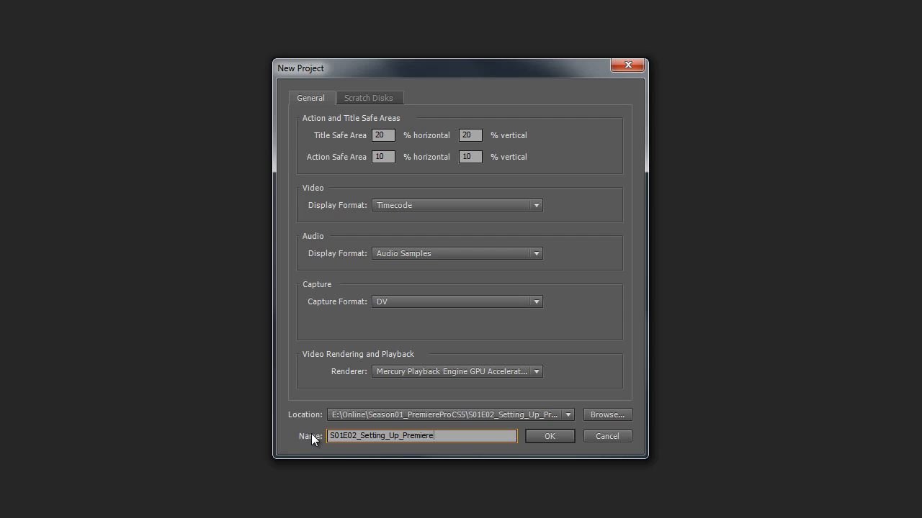
pyautogui.write('_Pro')
pyautogui.click(549, 437)
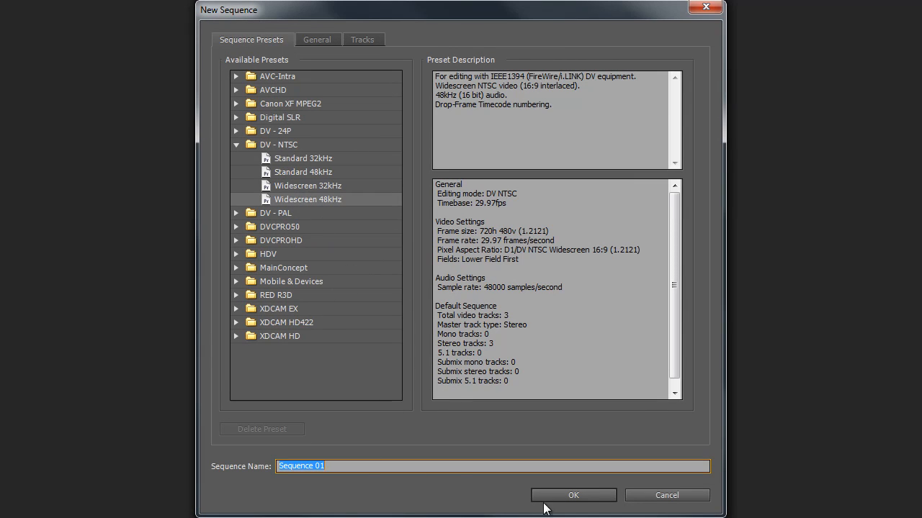
pyautogui.click(578, 497)
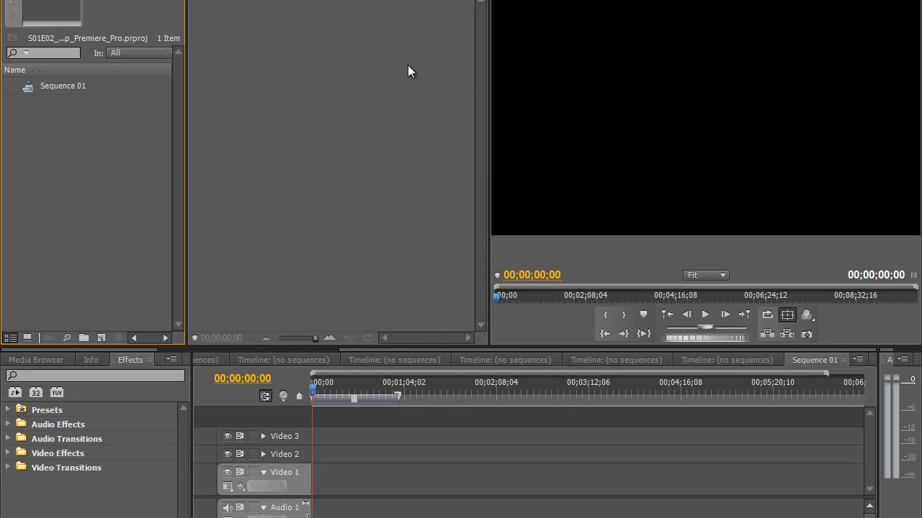
# - Reset the current Editing workspace to its default panel layout
pyautogui.click(775, 2)
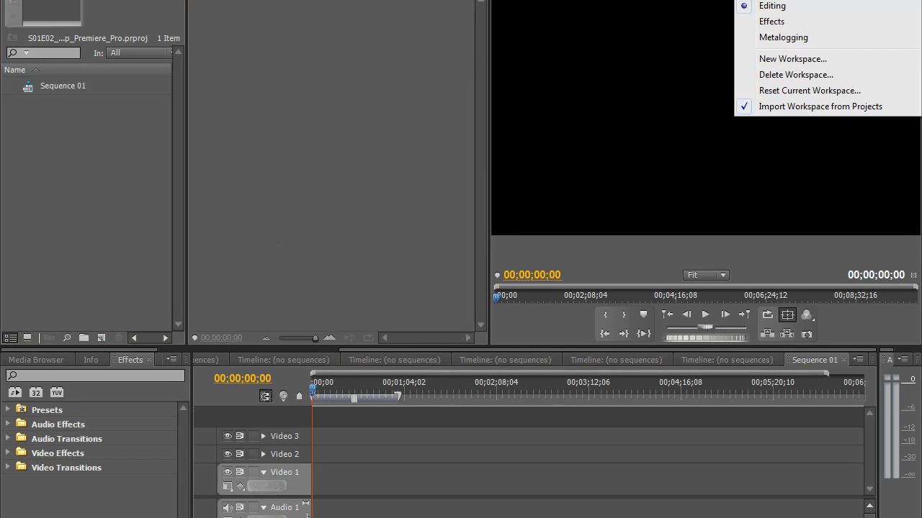
pyautogui.click(796, 91)
pyautogui.click(480, 279)
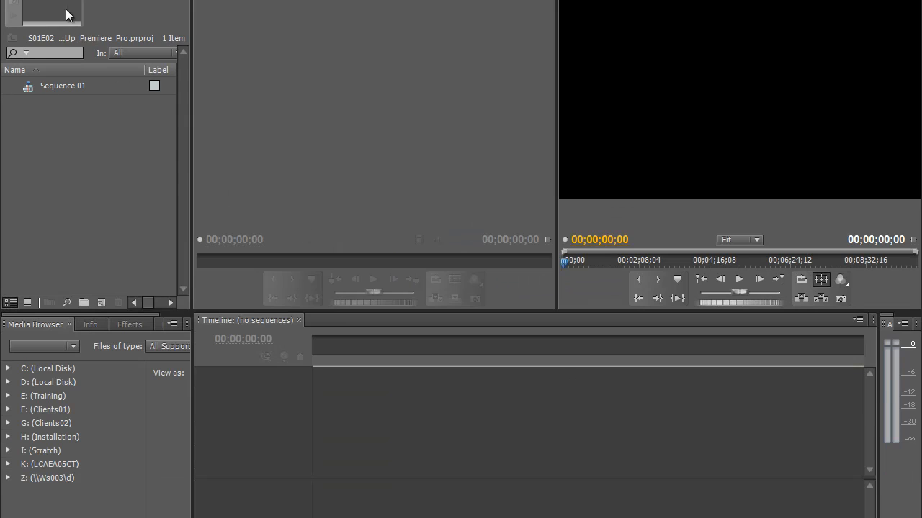
# - Set the Video Transition Default Duration to 60 frames in the General preferences
pyautogui.click(32, 1)
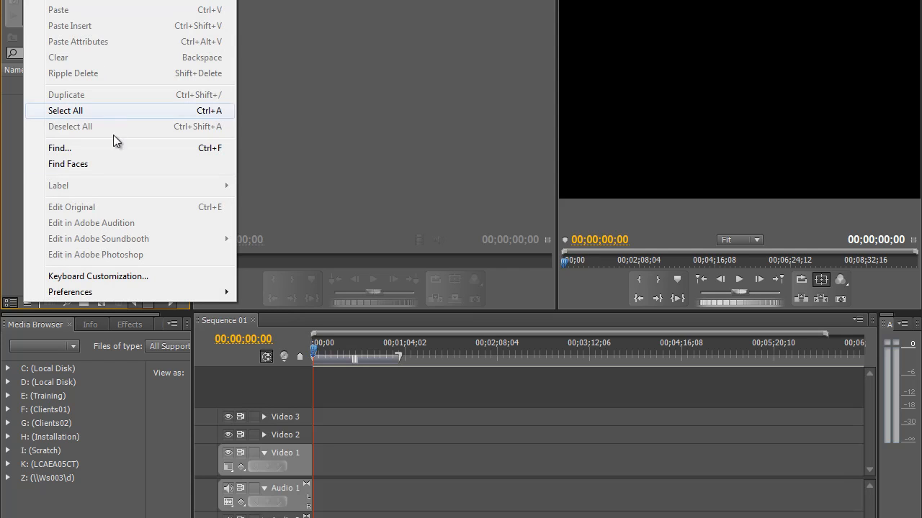
pyautogui.moveTo(125, 289)
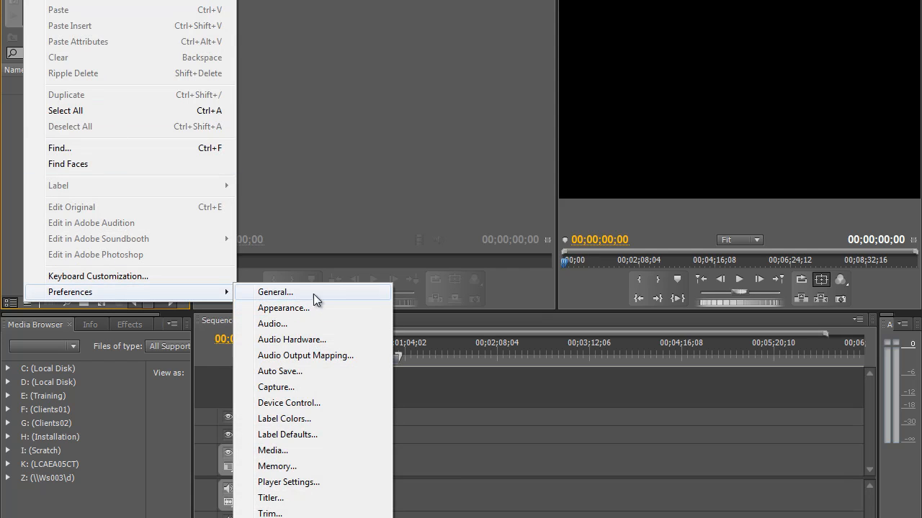
pyautogui.click(370, 292)
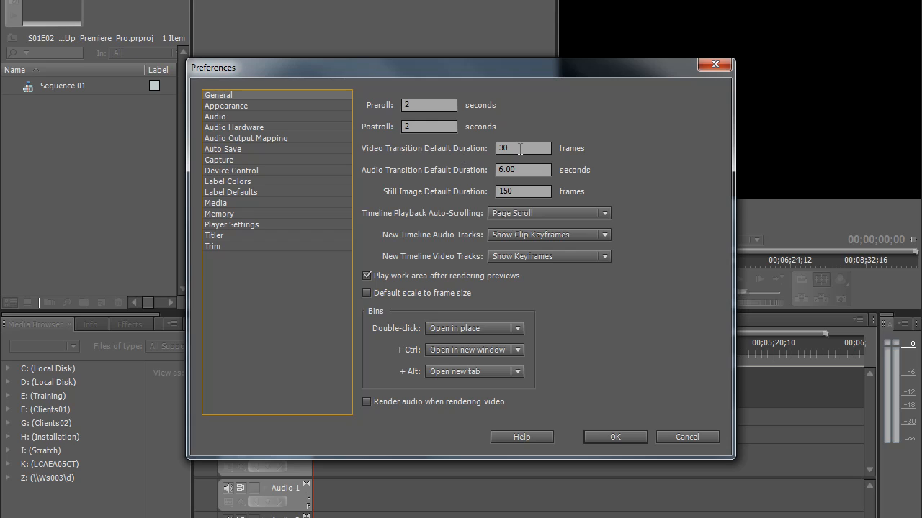
pyautogui.doubleClick(520, 148)
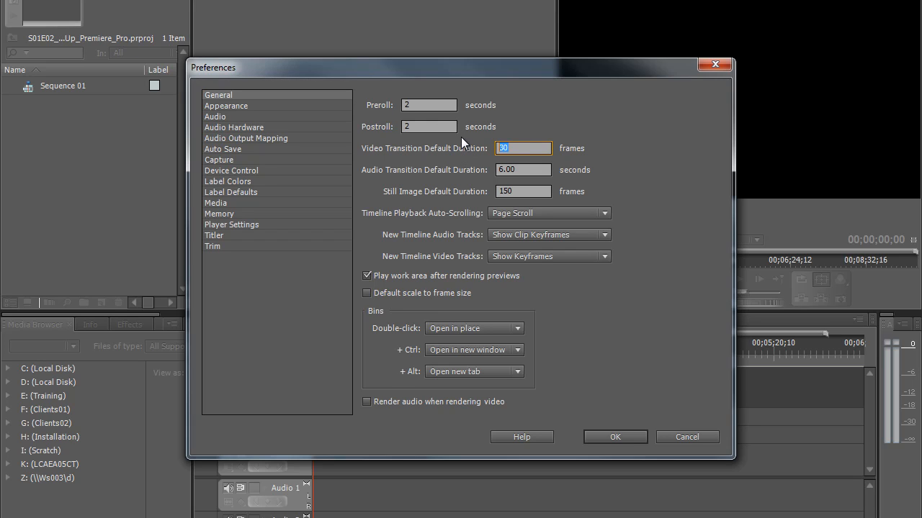
pyautogui.write('60')
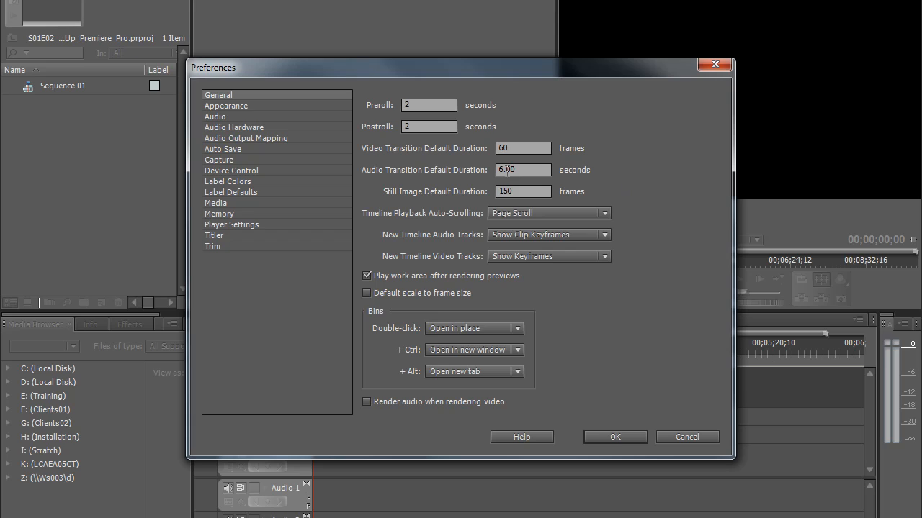
pyautogui.click(502, 169)
pyautogui.doubleClick(499, 150)
pyautogui.click(520, 191)
pyautogui.click(371, 277)
# - Switch the Bins double-click behaviour to Open in new window and set it back to Open in place
pyautogui.click(519, 328)
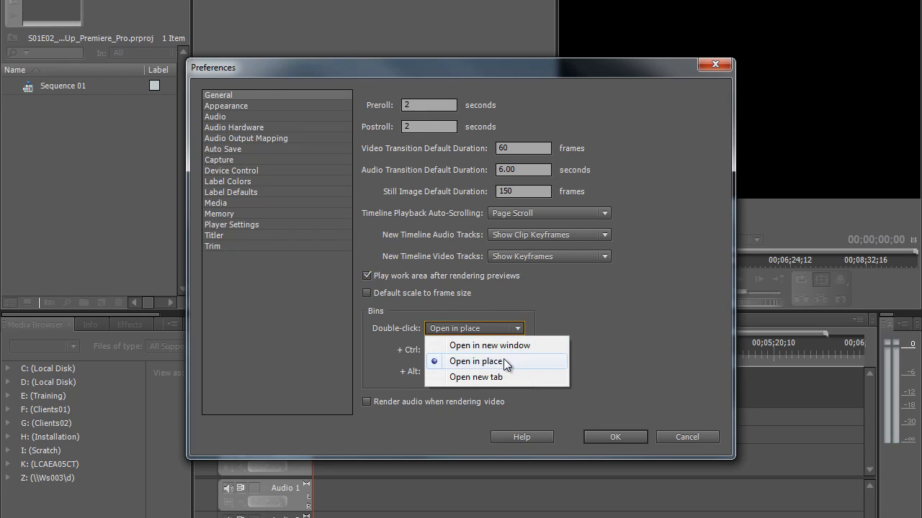
pyautogui.click(532, 346)
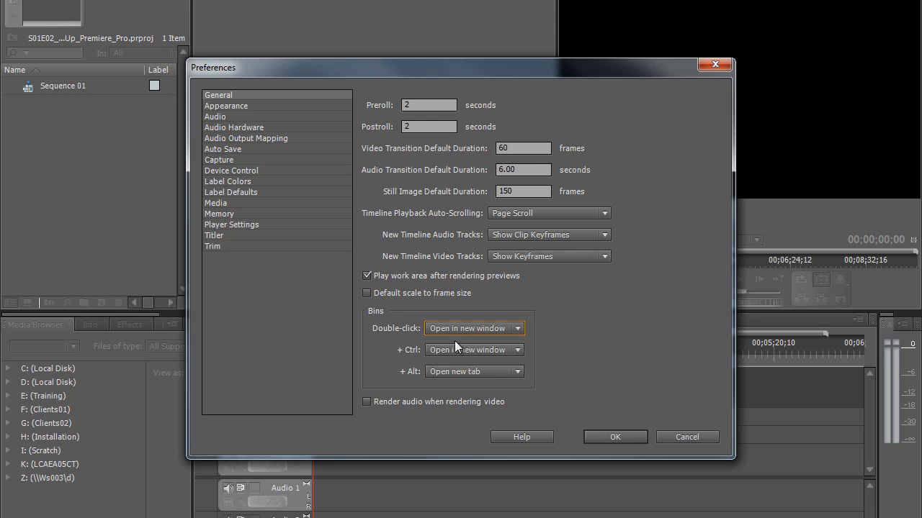
pyautogui.click(518, 329)
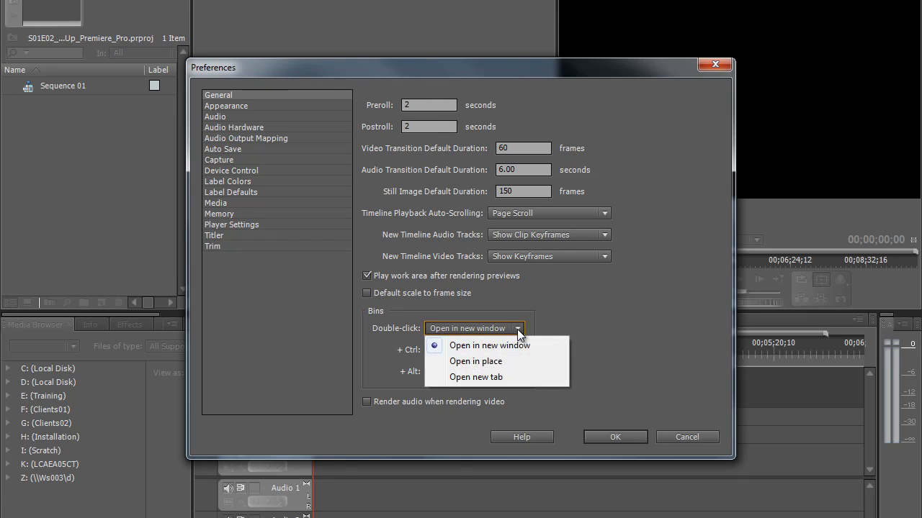
pyautogui.click(547, 361)
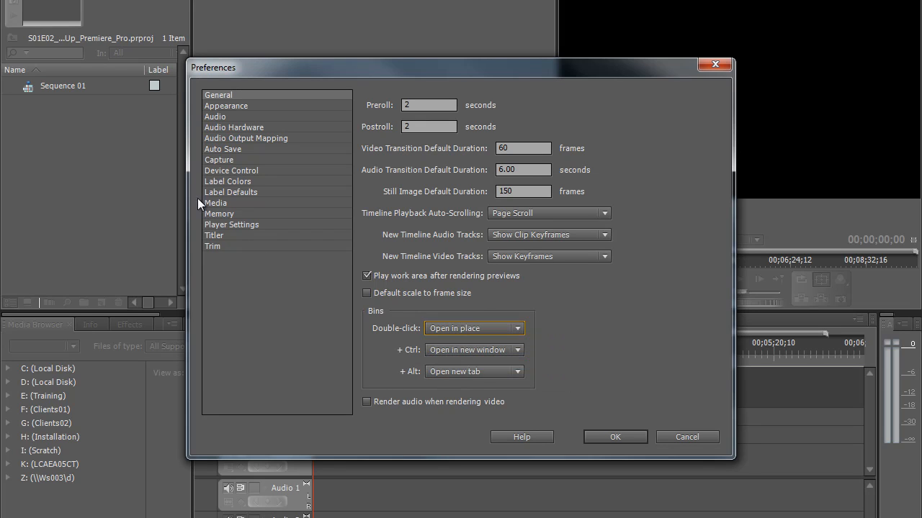
# - Switch the Bins + Ctrl behaviour to Open in place and set it back to Open in new window
pyautogui.click(518, 350)
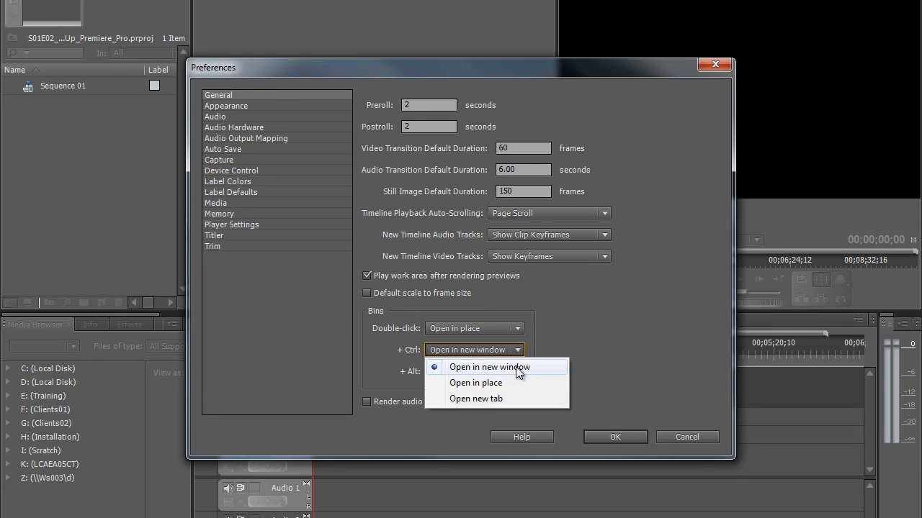
pyautogui.click(506, 383)
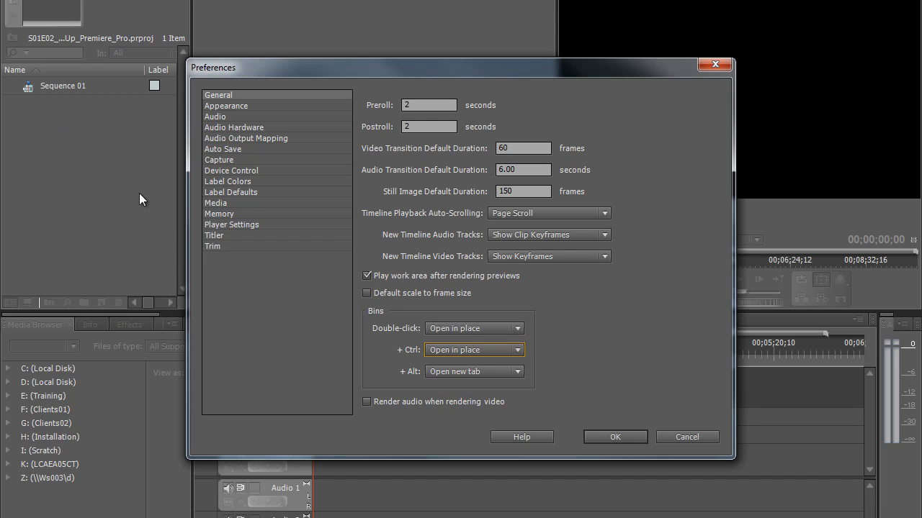
pyautogui.click(511, 353)
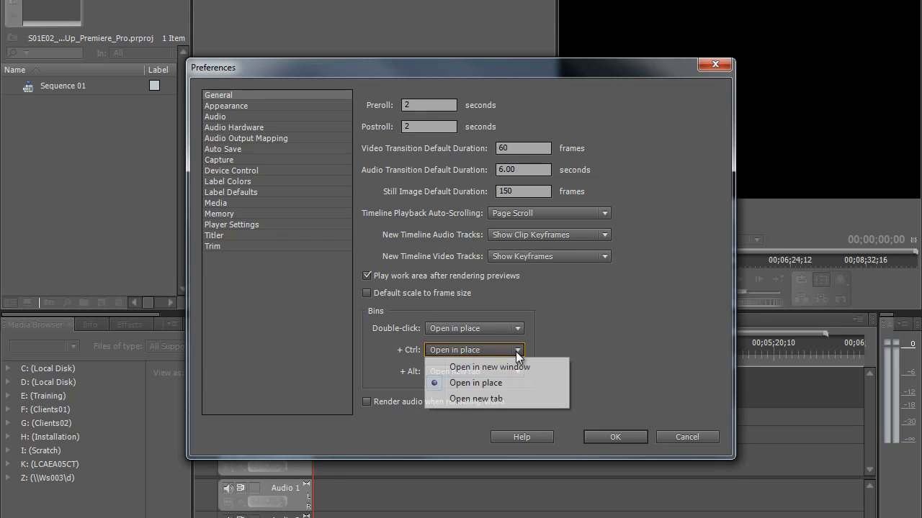
pyautogui.click(496, 368)
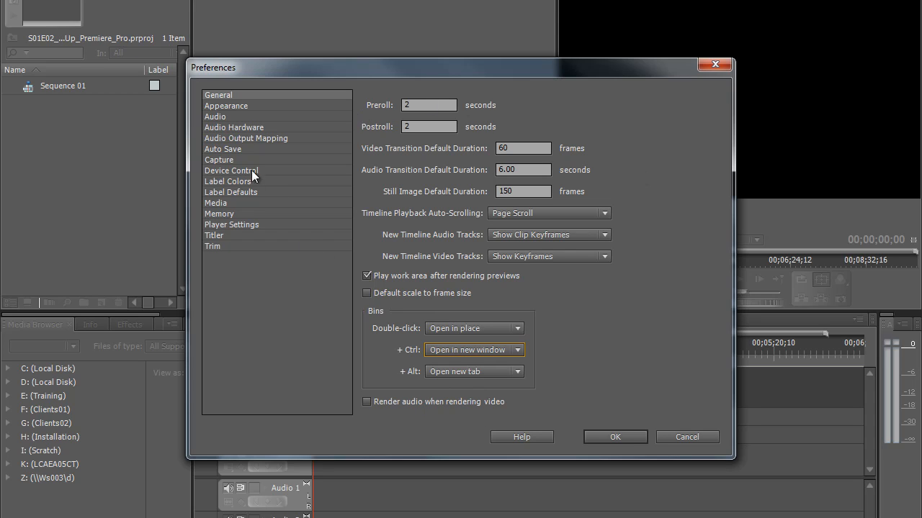
# - Try out the interface brightness range in the Appearance preferences and leave it at the darkest setting
pyautogui.click(226, 106)
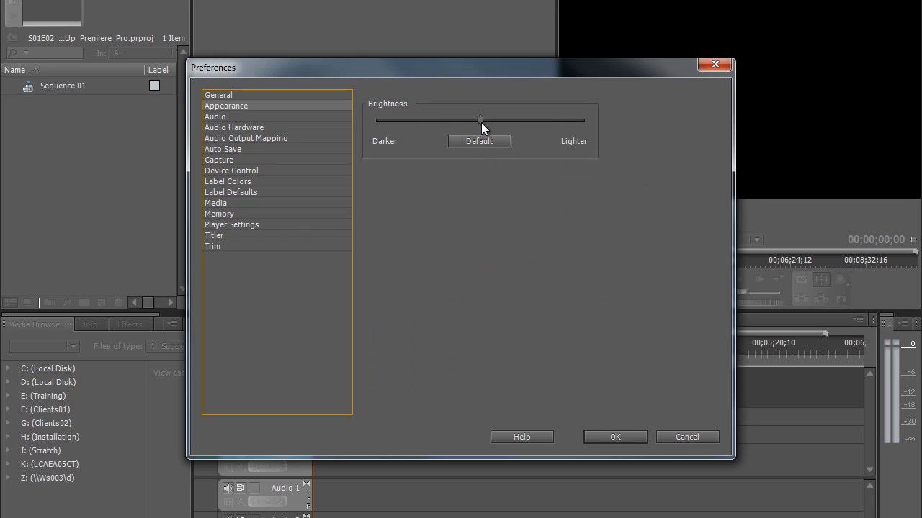
pyautogui.moveTo(481, 122); pyautogui.dragTo(597, 127)
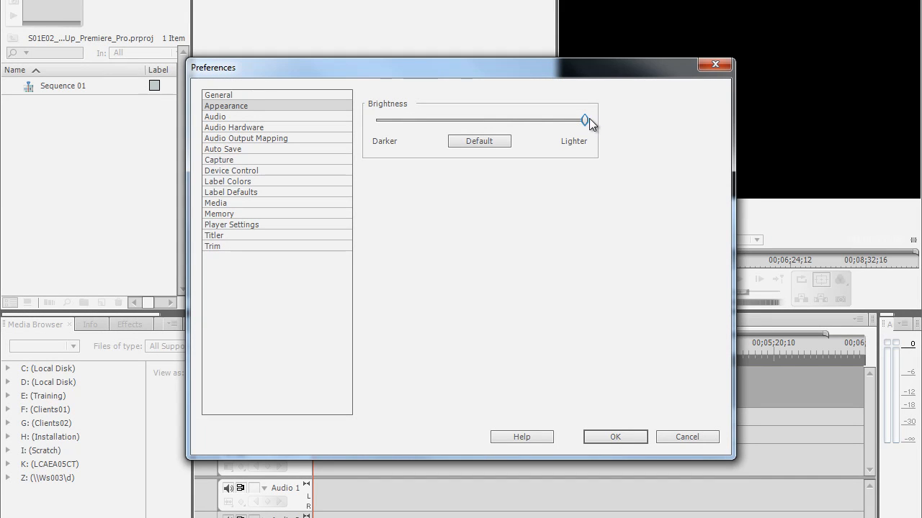
pyautogui.moveTo(585, 120); pyautogui.dragTo(374, 128)
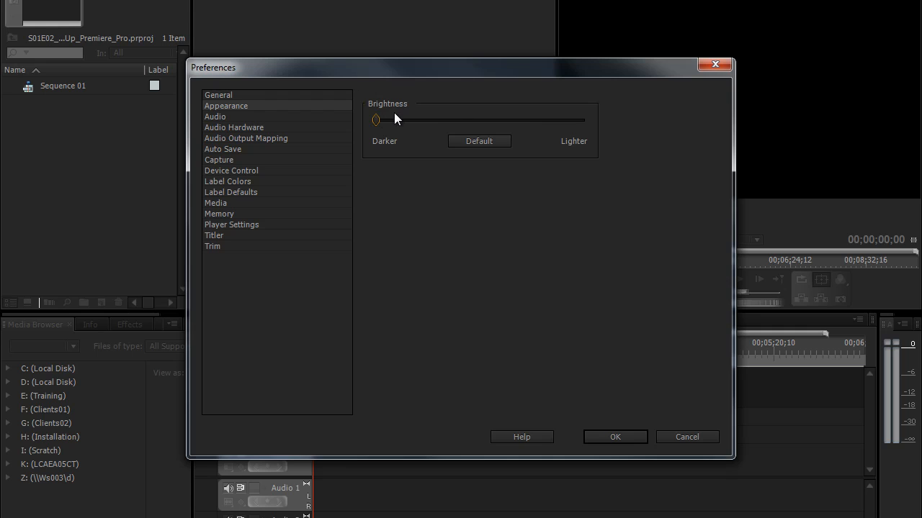
pyautogui.click(474, 140)
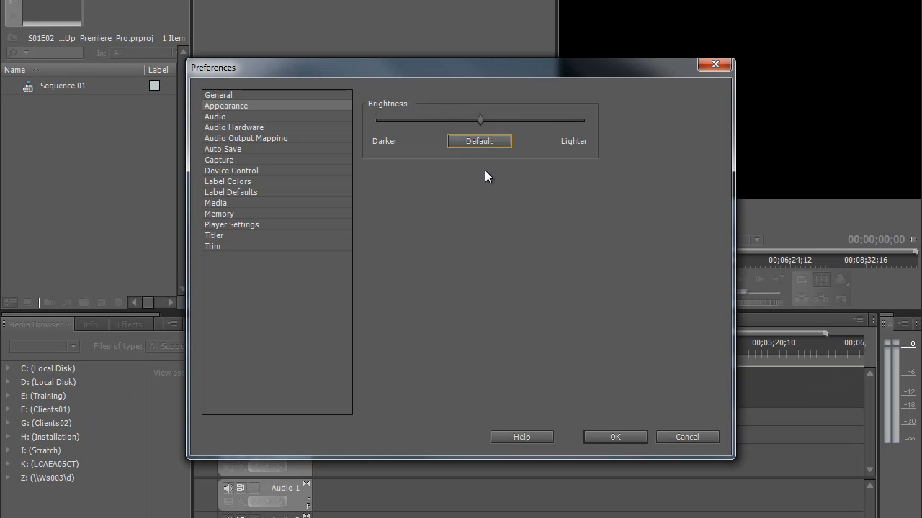
pyautogui.moveTo(480, 117); pyautogui.dragTo(352, 124)
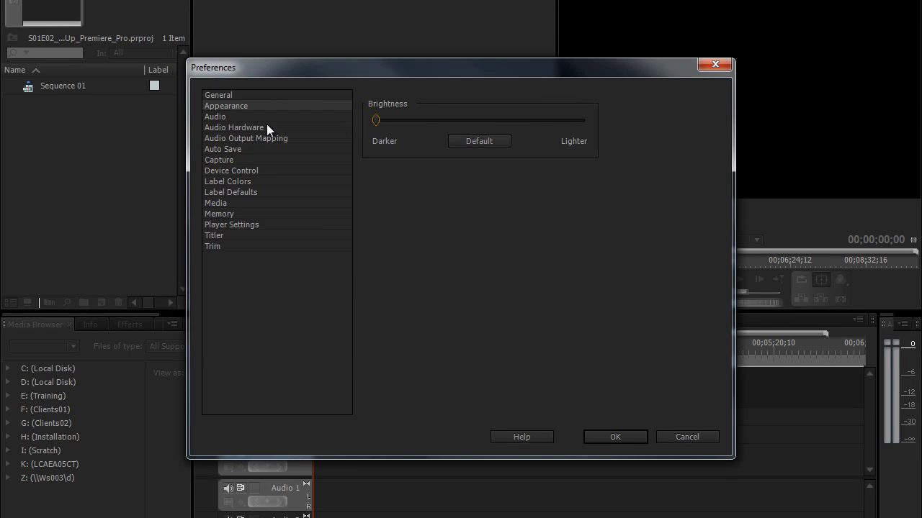
# - Review the Audio, Audio Hardware and Audio Output Mapping preferences
pyautogui.click(216, 118)
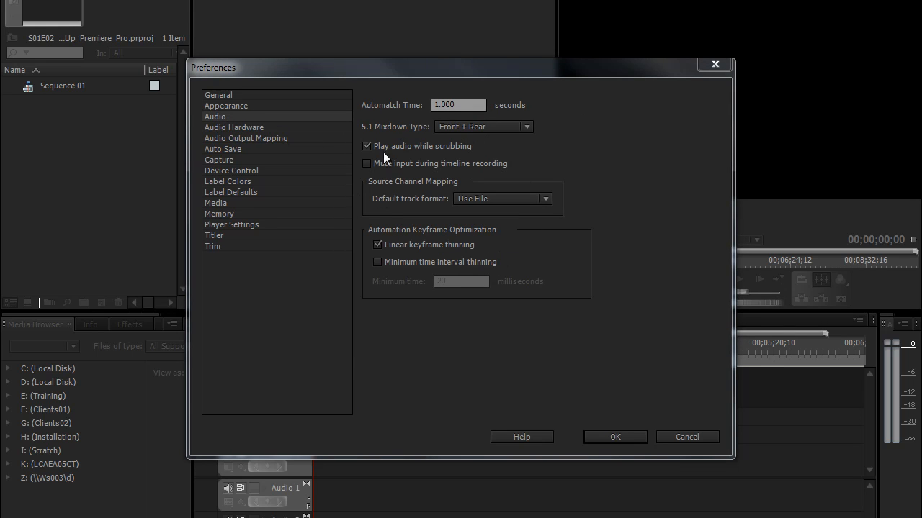
pyautogui.click(234, 129)
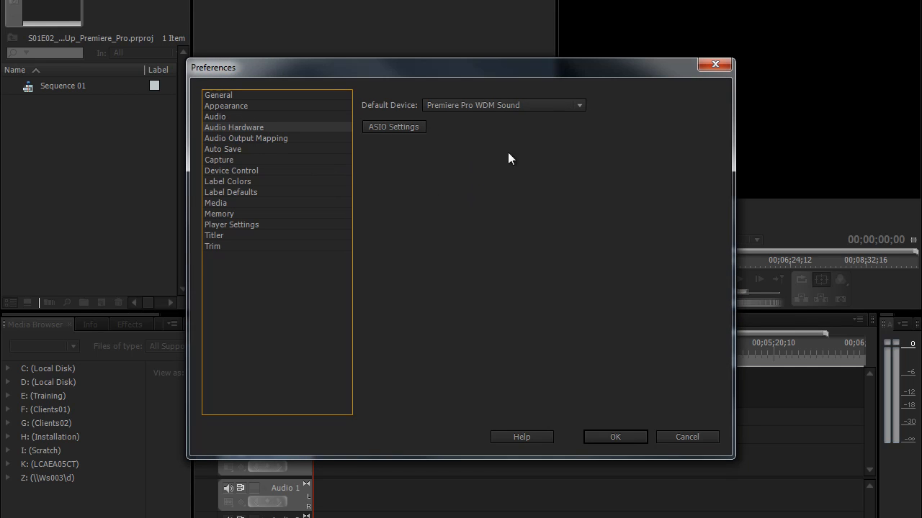
pyautogui.click(259, 139)
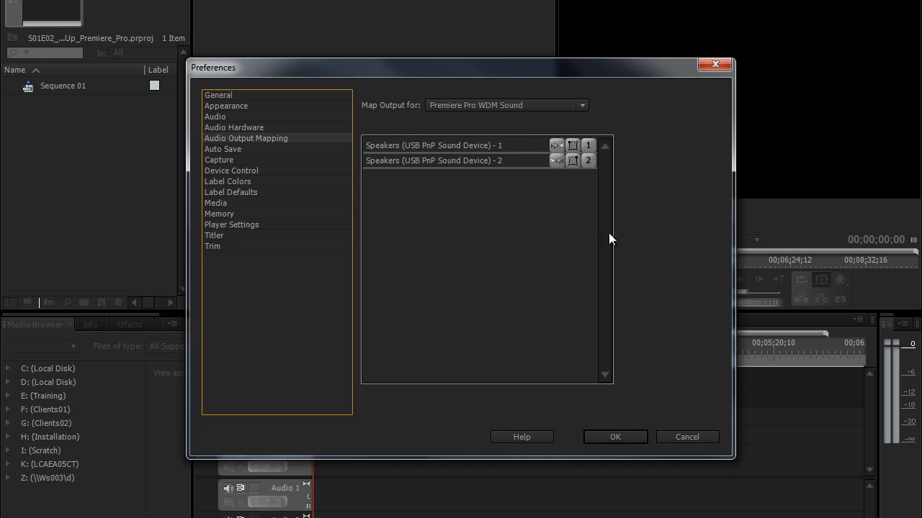
# - Enable Speakers (Realtek High Definition Audio) as an additional output device in the ASIO settings of the Audio Hardware preferences
pyautogui.click(246, 126)
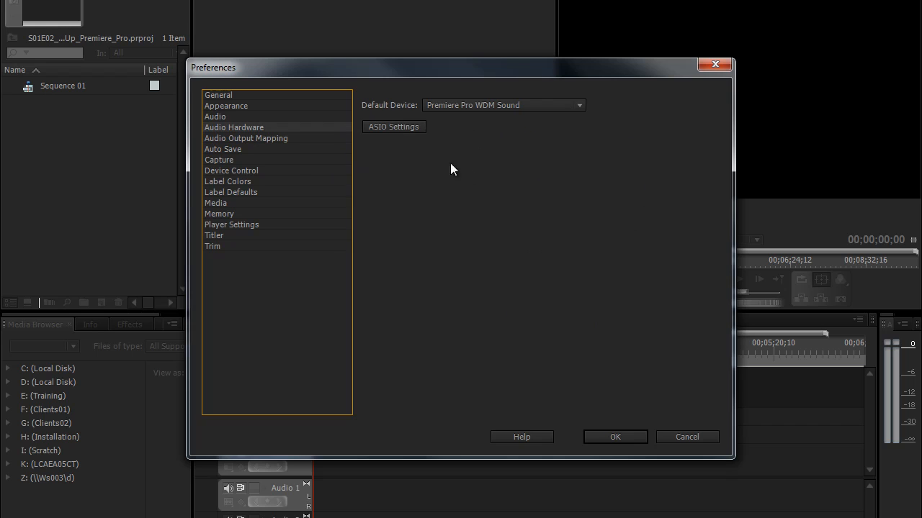
pyautogui.click(412, 128)
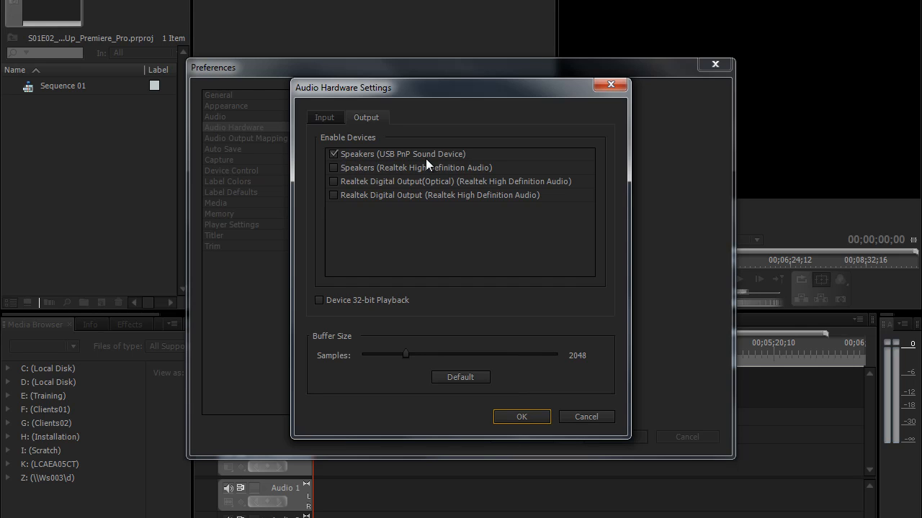
pyautogui.click(334, 168)
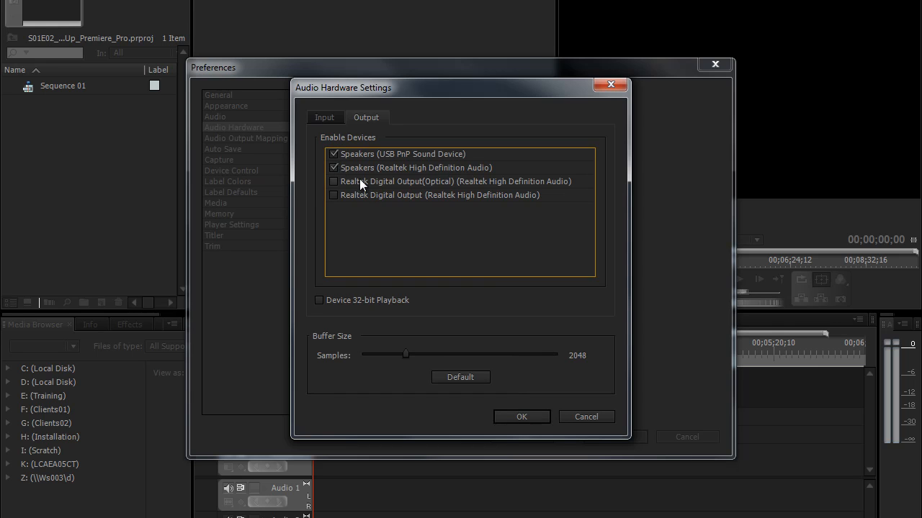
pyautogui.click(521, 417)
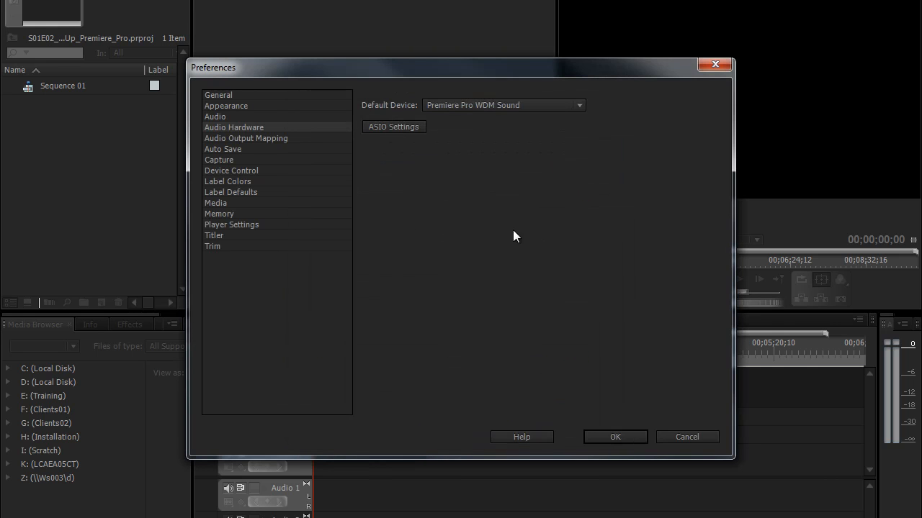
# - Review the enabled output devices in the ASIO settings and try out the channel icons in the Audio Output Mapping preferences
pyautogui.click(378, 128)
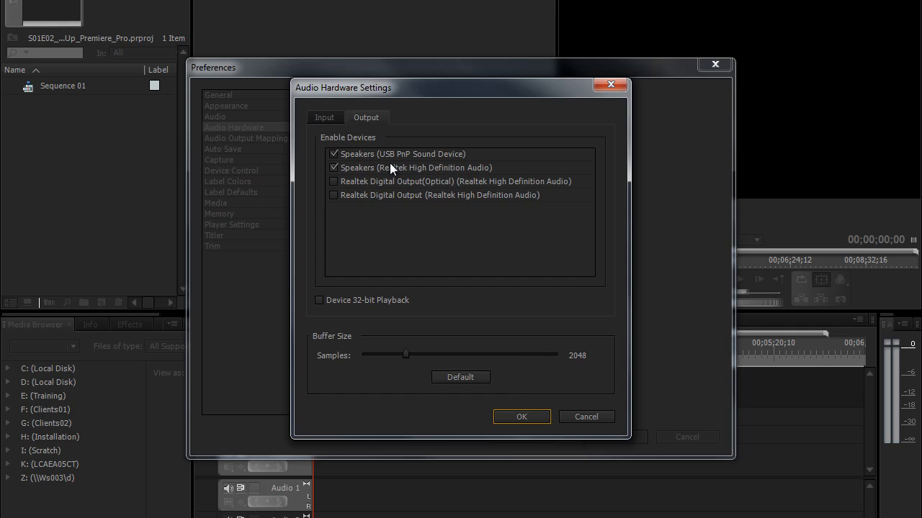
pyautogui.click(524, 415)
pyautogui.click(258, 141)
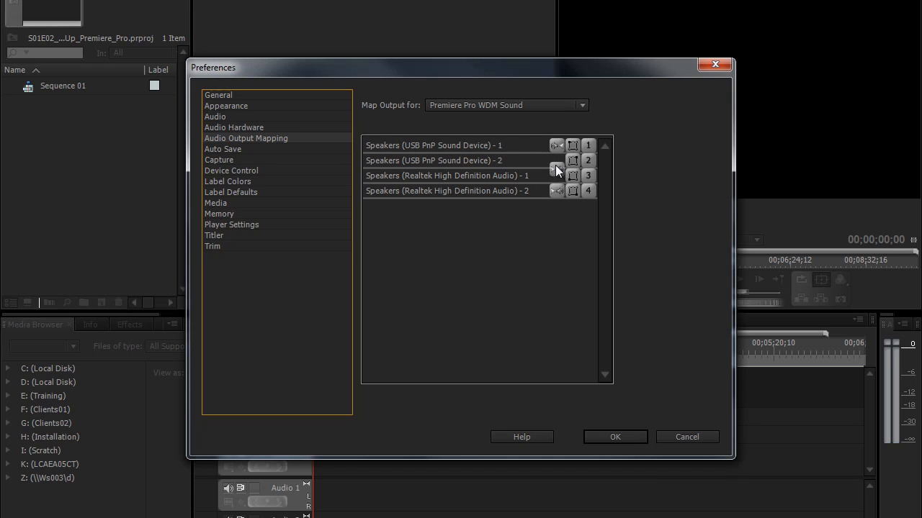
pyautogui.moveTo(555, 155); pyautogui.dragTo(555, 159)
# - Set Auto Save to every 20 minutes with a maximum of 5 project versions
pyautogui.click(225, 150)
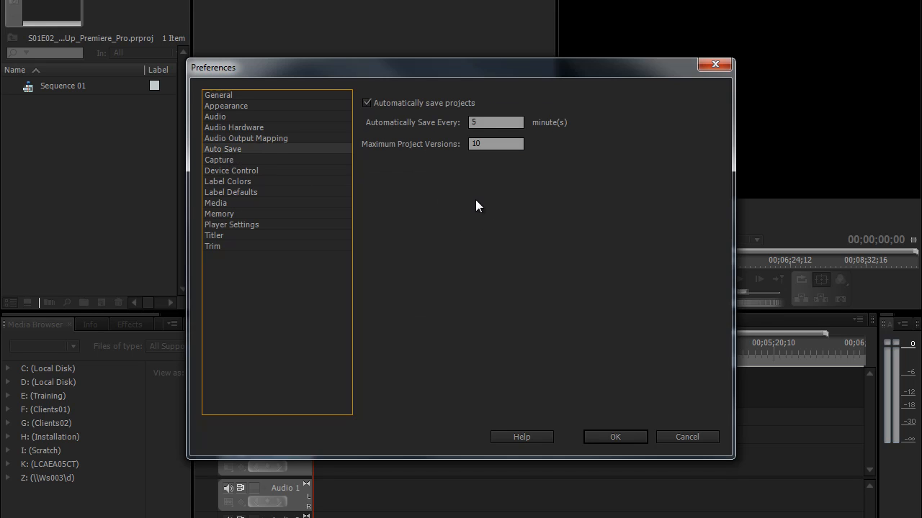
pyautogui.click(508, 121)
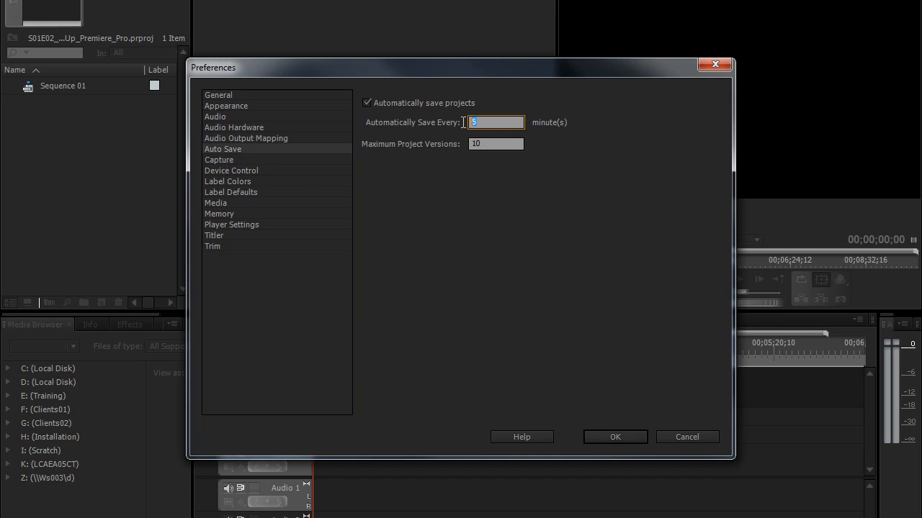
pyautogui.write('20')
pyautogui.press('Tab')
pyautogui.write('5')
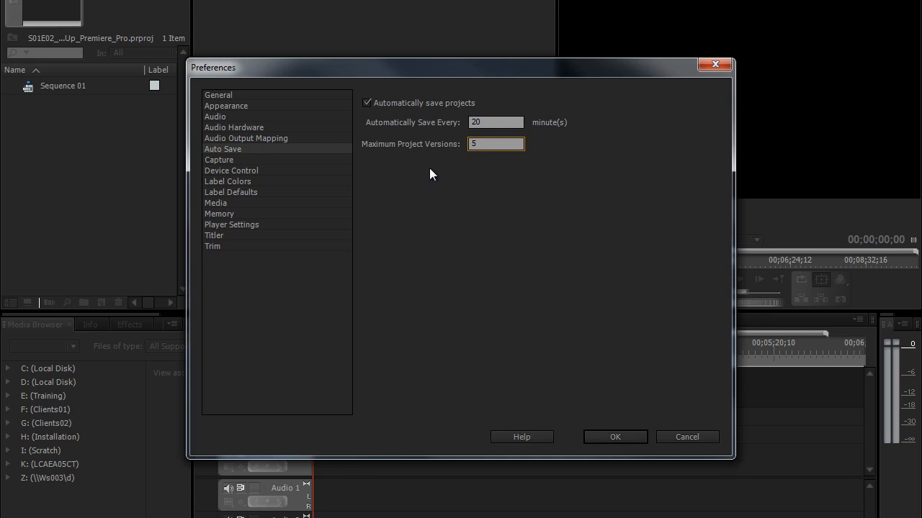
pyautogui.click(430, 195)
pyautogui.click(366, 103)
pyautogui.click(481, 122)
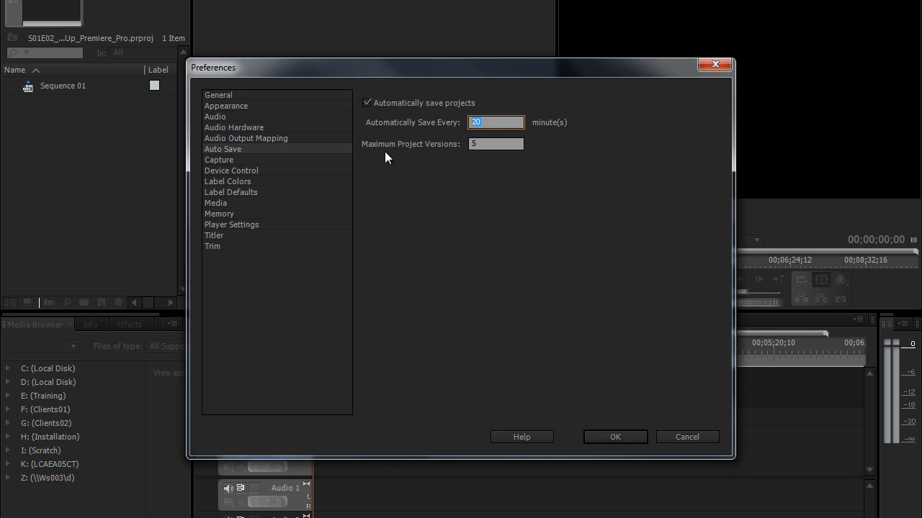
pyautogui.click(481, 143)
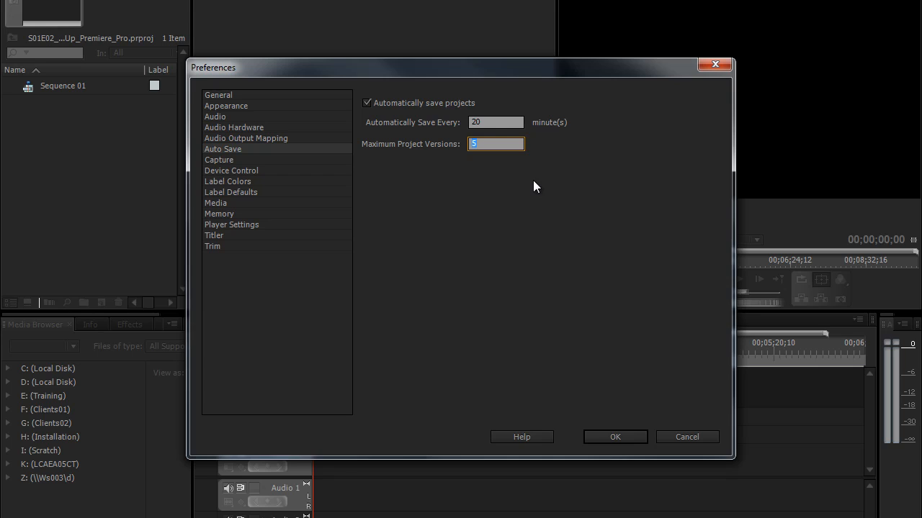
# - Set the maximum project versions to 10 and the automatic save interval to 5 minutes
pyautogui.click(486, 127)
pyautogui.press('Tab')
pyautogui.write('30')
pyautogui.press('BackSpace')
pyautogui.press('BackSpace')
pyautogui.write('10')
pyautogui.hotkey('shift', 'Tab')
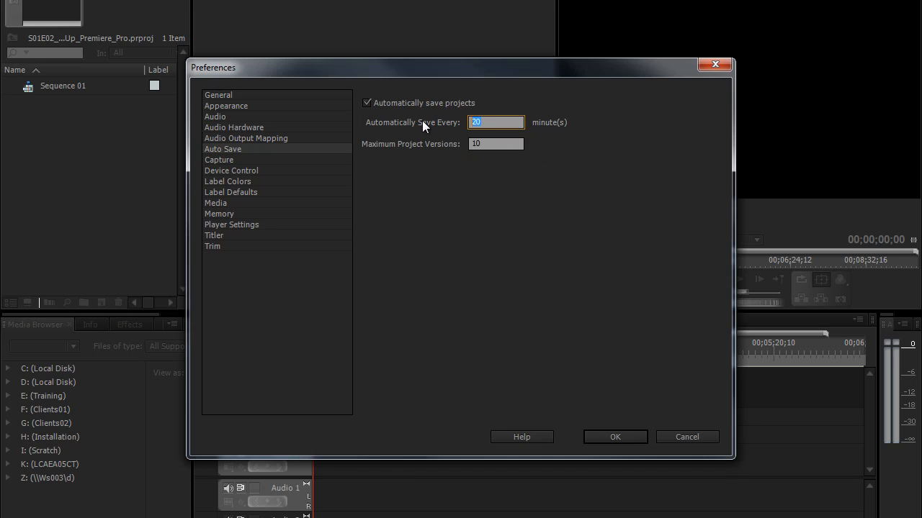
pyautogui.write('5')
pyautogui.click(503, 217)
pyautogui.click(488, 124)
# - Review the Capture, Device Control, Label Colors and Label Defaults preferences
pyautogui.click(235, 159)
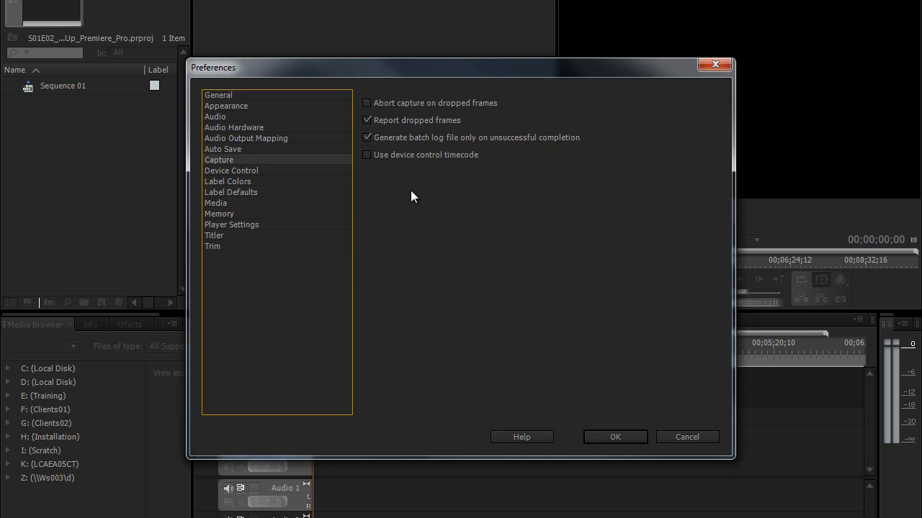
pyautogui.click(233, 172)
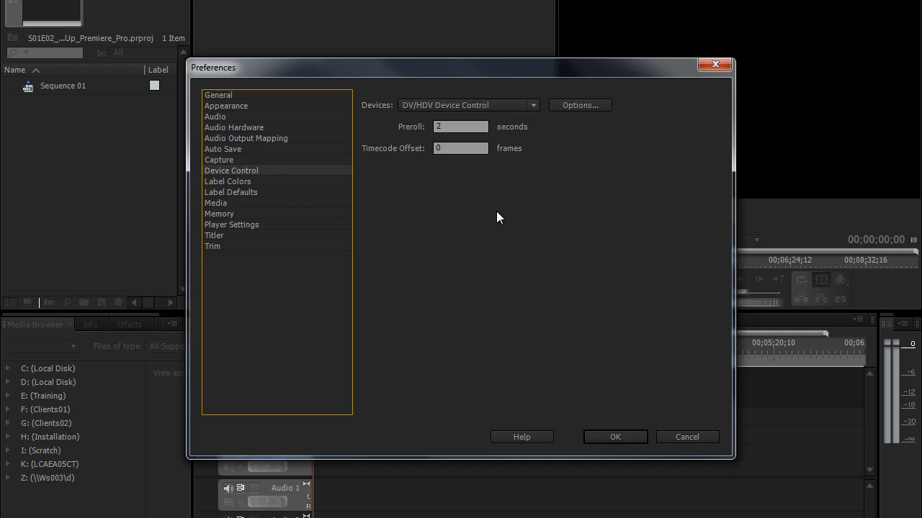
pyautogui.click(245, 182)
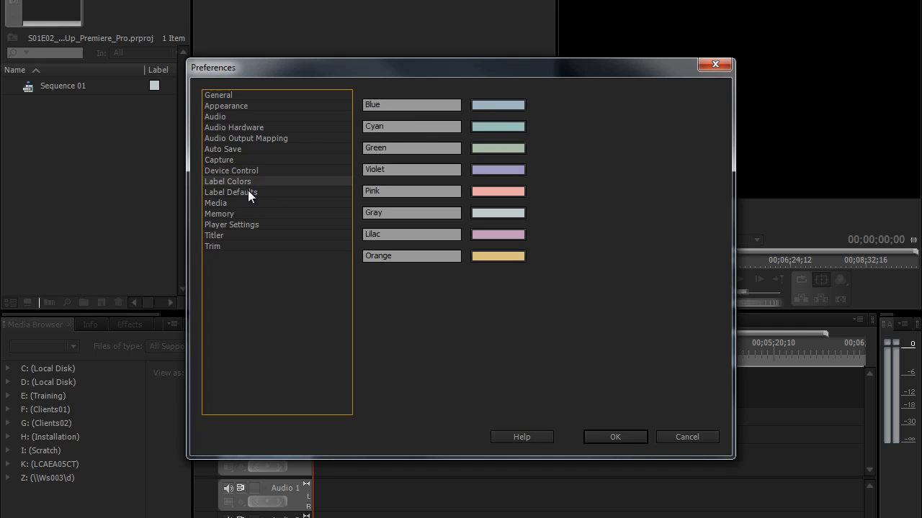
pyautogui.click(247, 192)
# - Clean the media cache database in the Media preferences
pyautogui.click(214, 204)
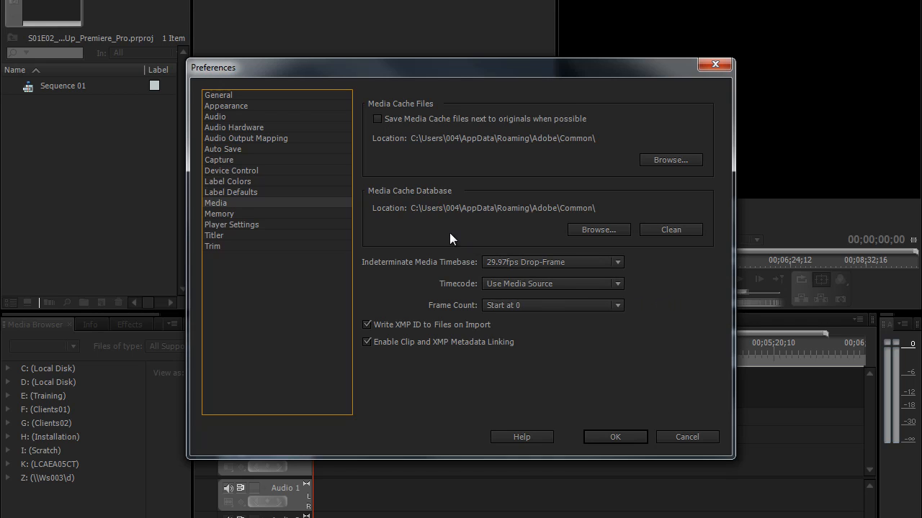
pyautogui.click(679, 229)
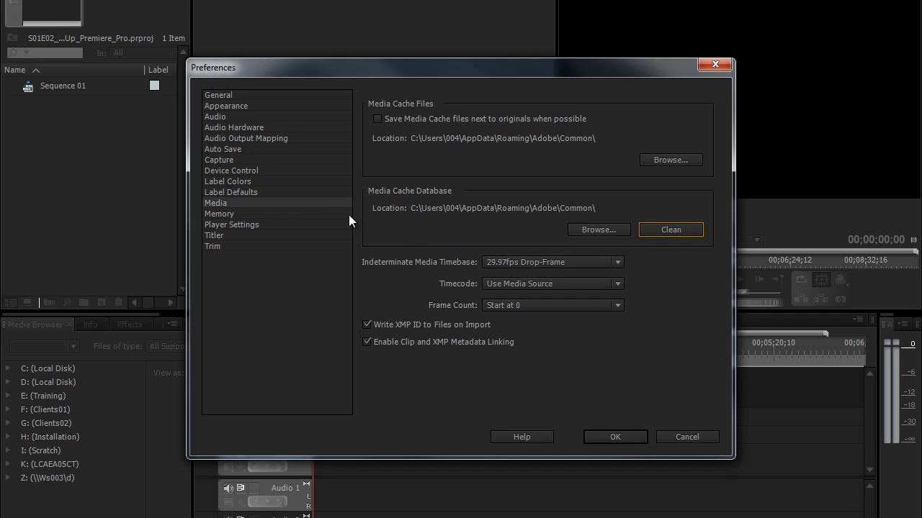
# - Set rendering optimization to Performance in the Memory preferences
pyautogui.click(224, 213)
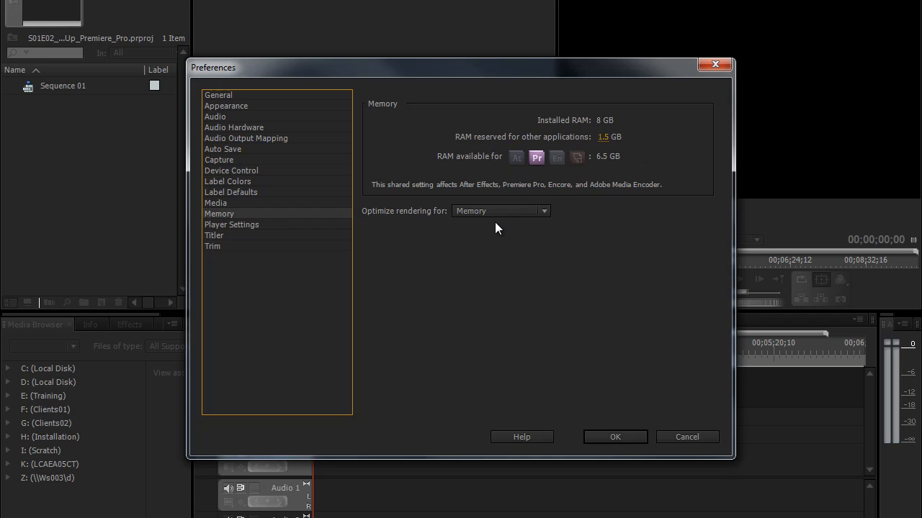
pyautogui.click(545, 215)
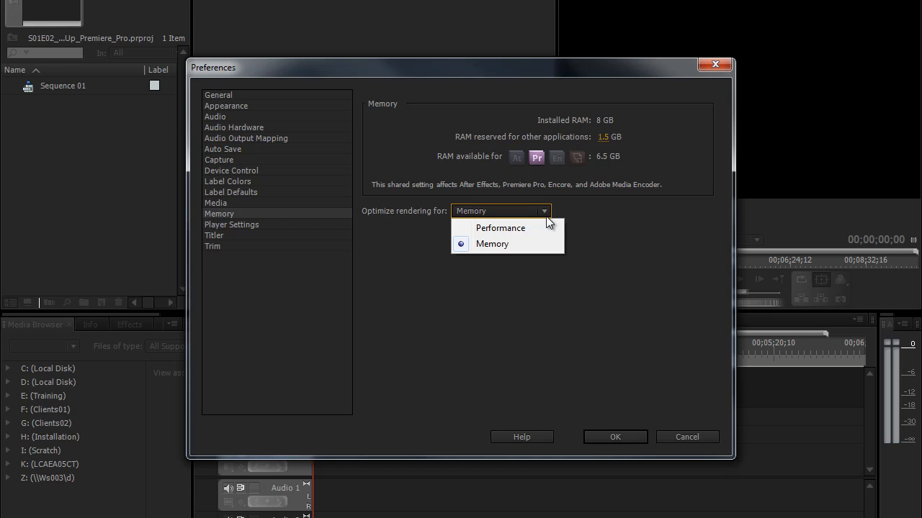
pyautogui.click(515, 243)
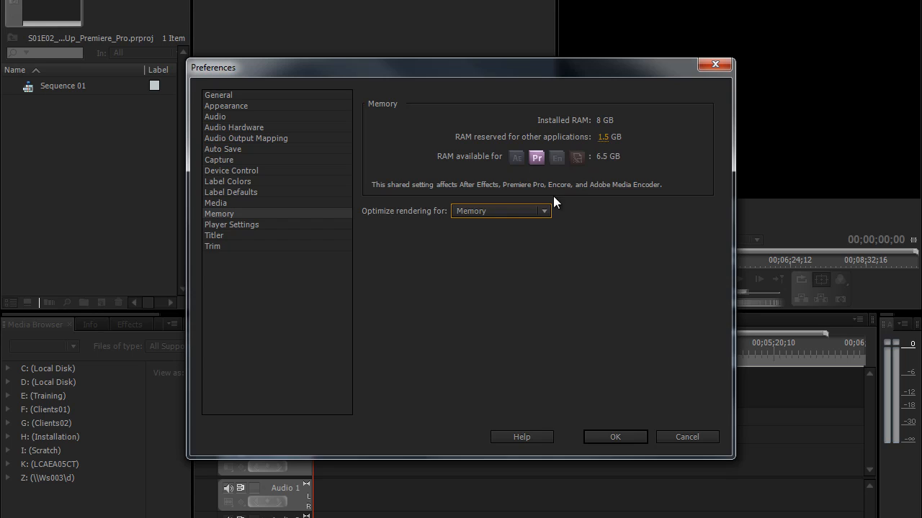
pyautogui.click(544, 212)
pyautogui.click(525, 231)
pyautogui.click(544, 210)
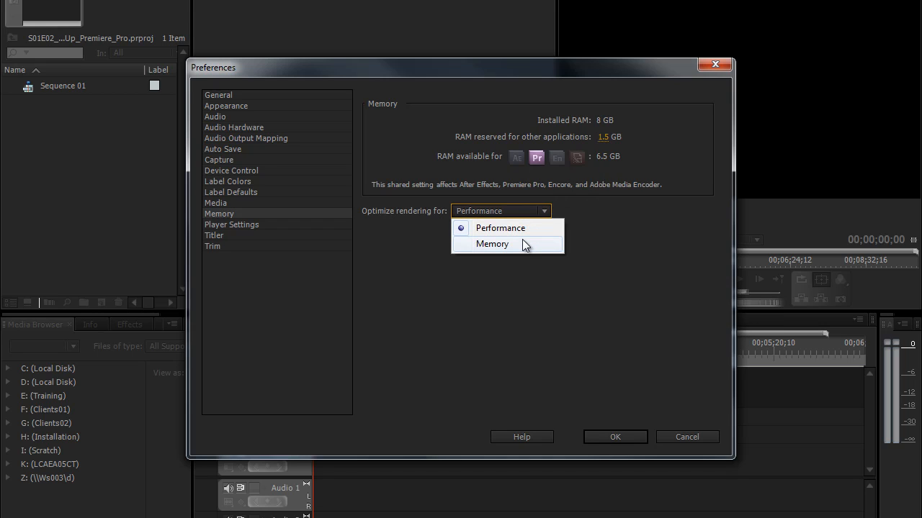
pyautogui.click(522, 231)
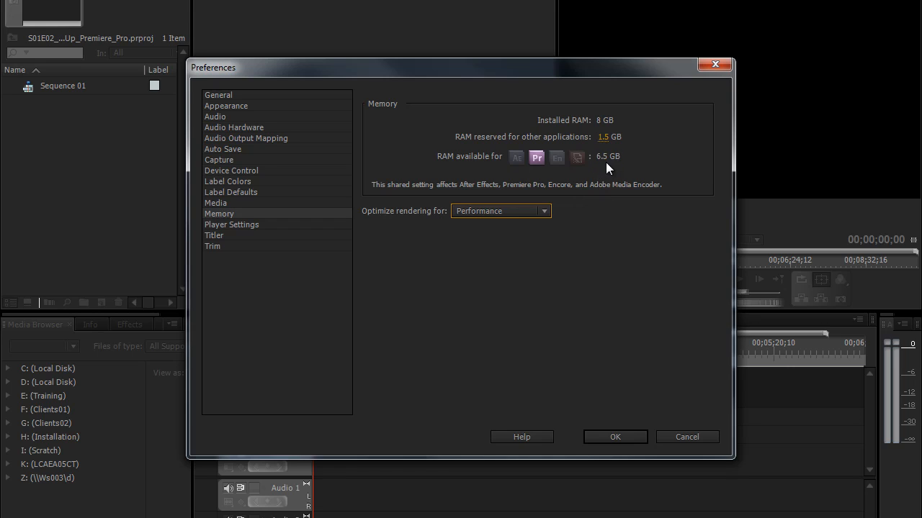
# - Switch the rendering optimization between Memory and Performance for comparison and leave it on Performance
pyautogui.click(547, 211)
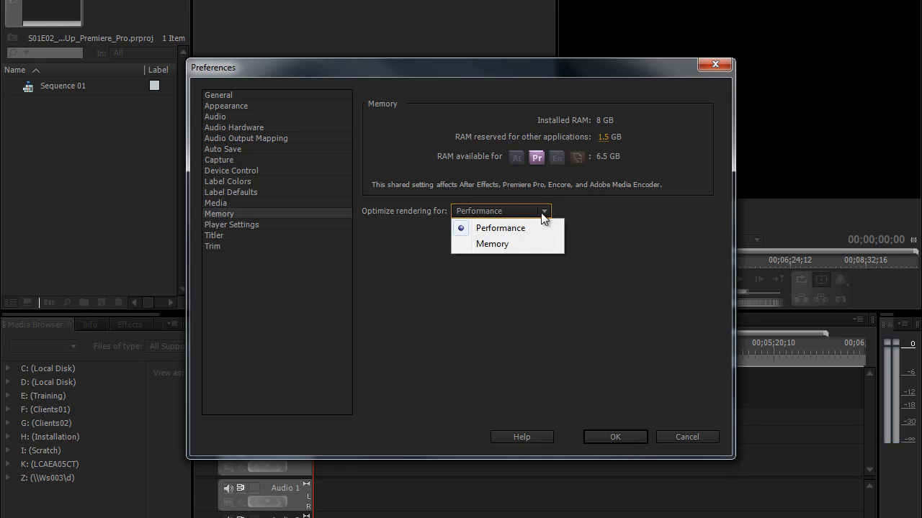
pyautogui.click(507, 244)
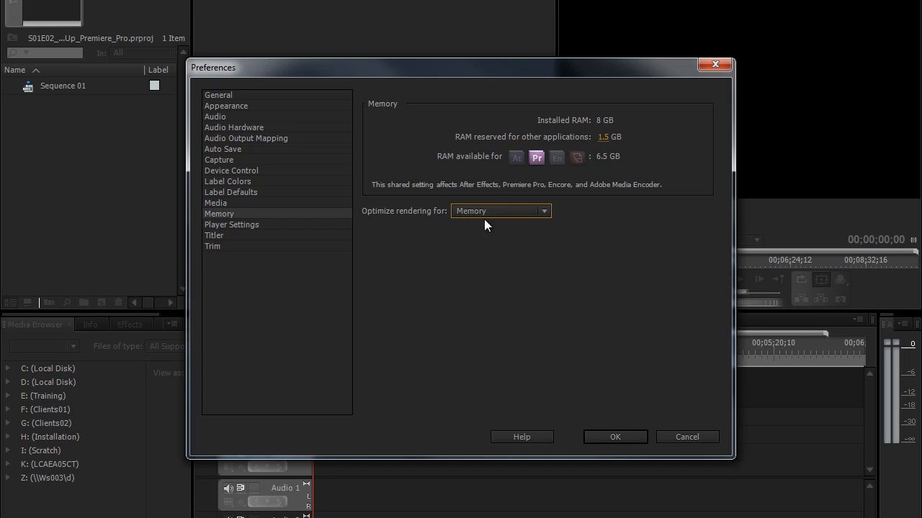
pyautogui.click(545, 211)
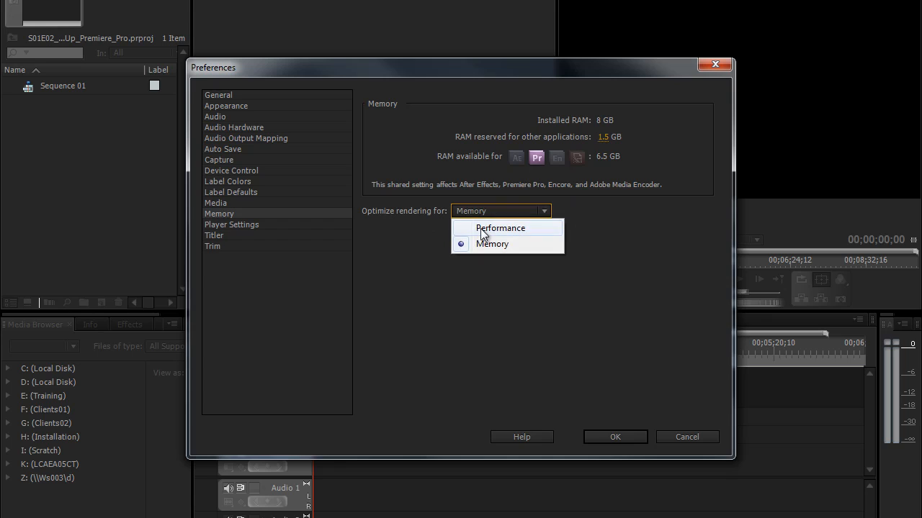
pyautogui.click(551, 228)
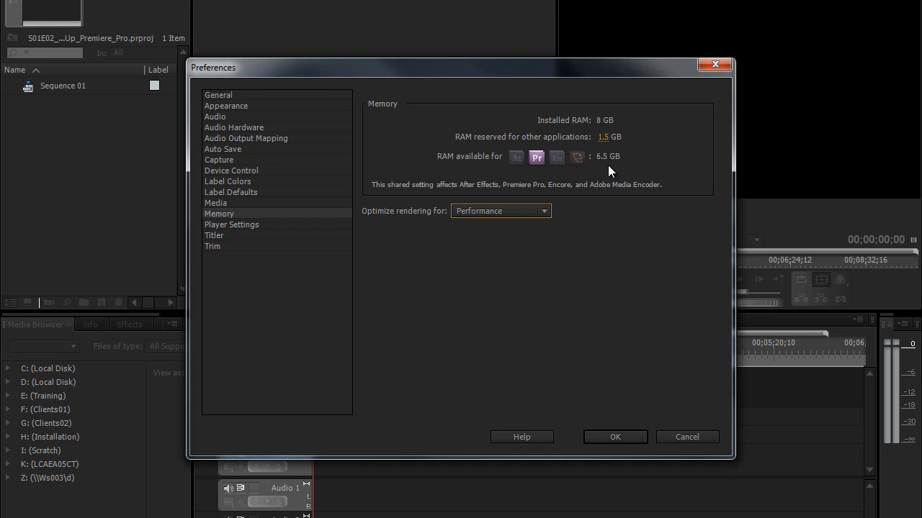
pyautogui.click(545, 211)
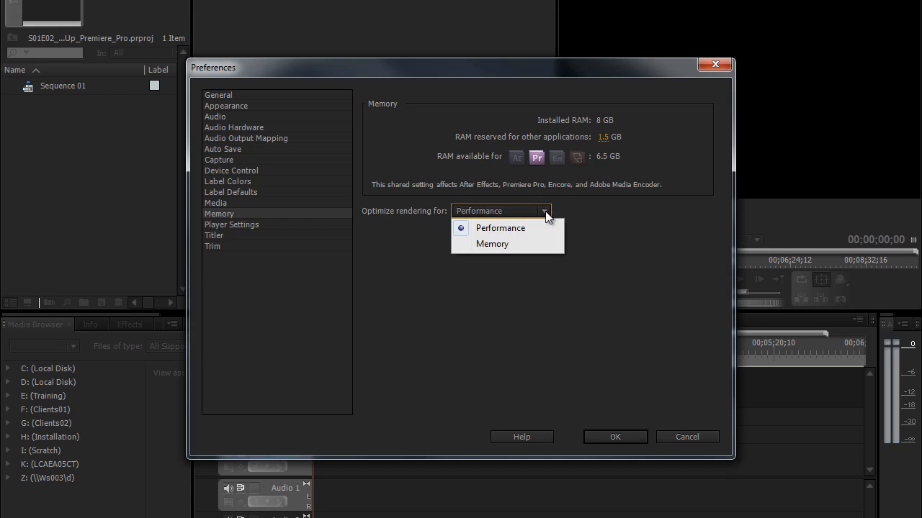
pyautogui.click(503, 247)
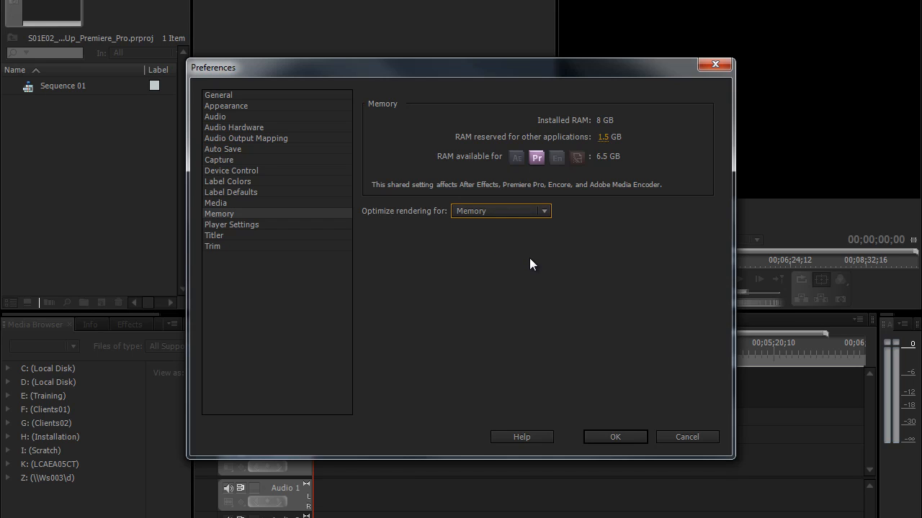
pyautogui.click(544, 212)
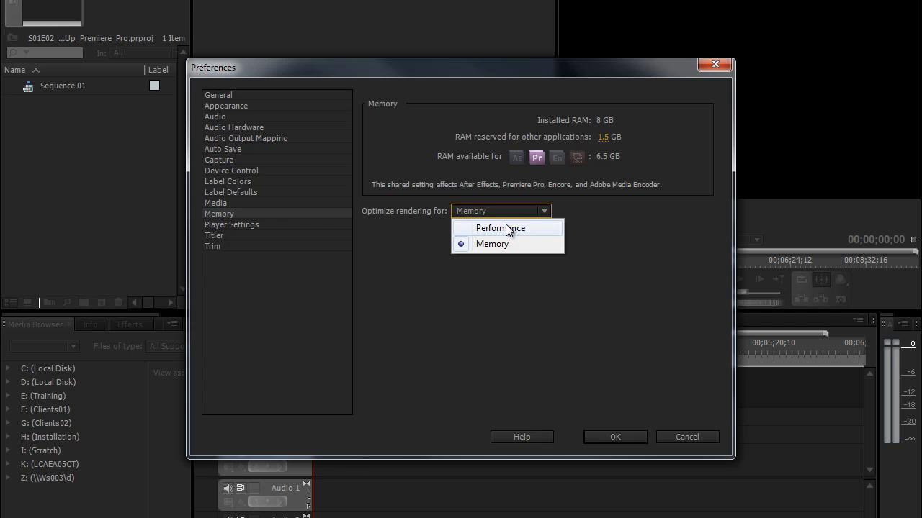
pyautogui.click(507, 229)
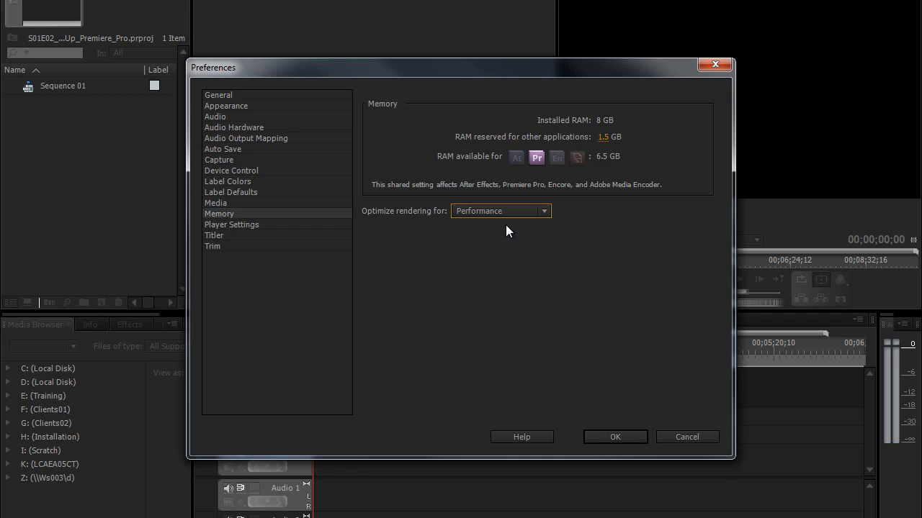
# - Review the Player Settings, Titler and Trim preferences
pyautogui.click(242, 226)
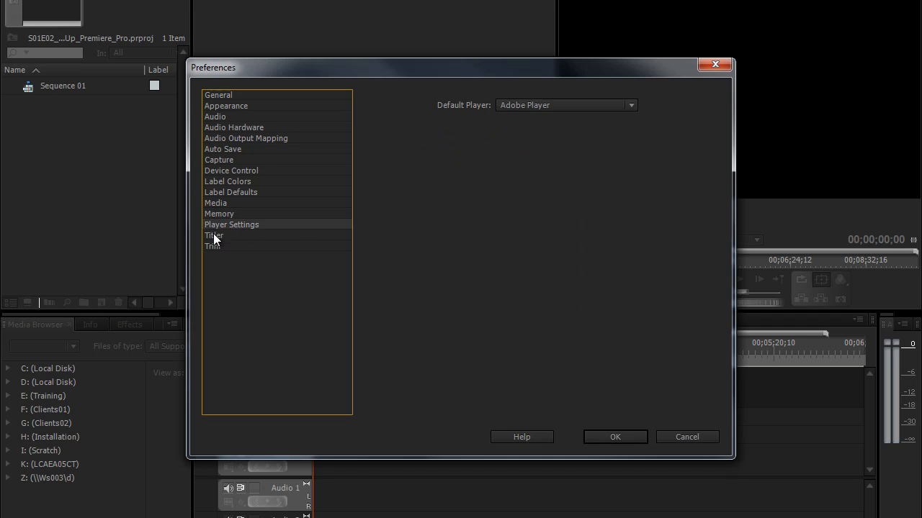
pyautogui.click(213, 235)
pyautogui.click(213, 248)
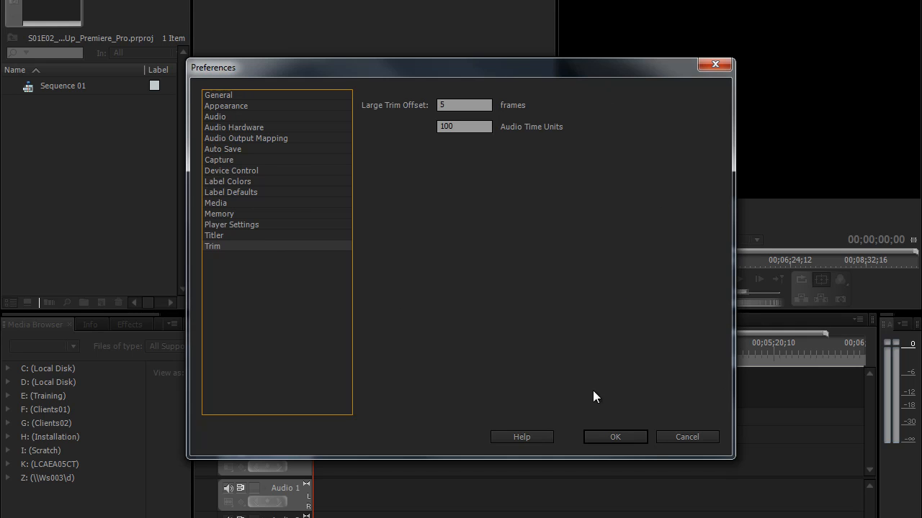
# - Apply the preference changes and reopen the recent project S01E02_Setting_Up_Premiere_Pro from the welcome screen
pyautogui.click(602, 436)
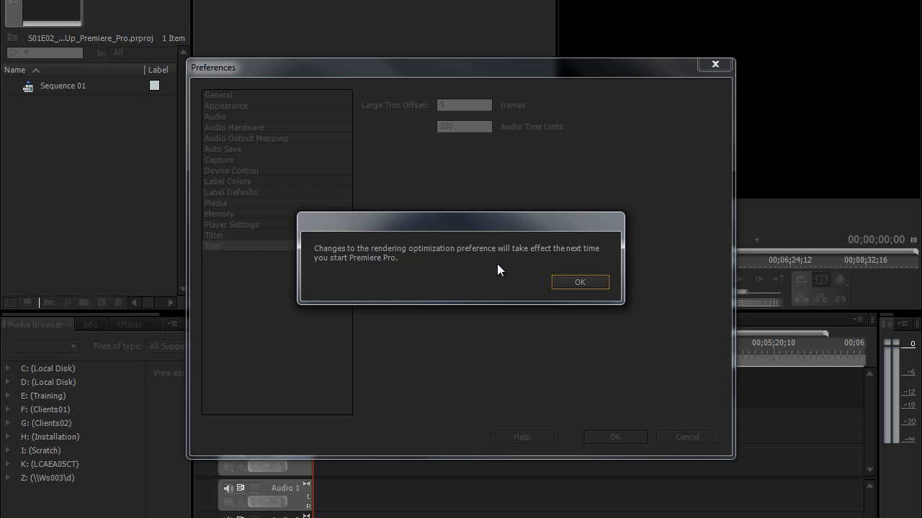
pyautogui.click(579, 281)
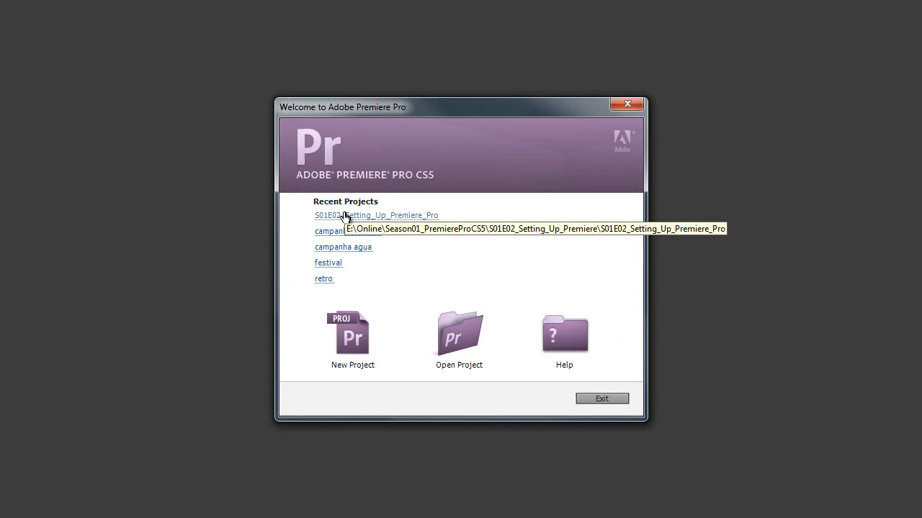
pyautogui.click(344, 215)
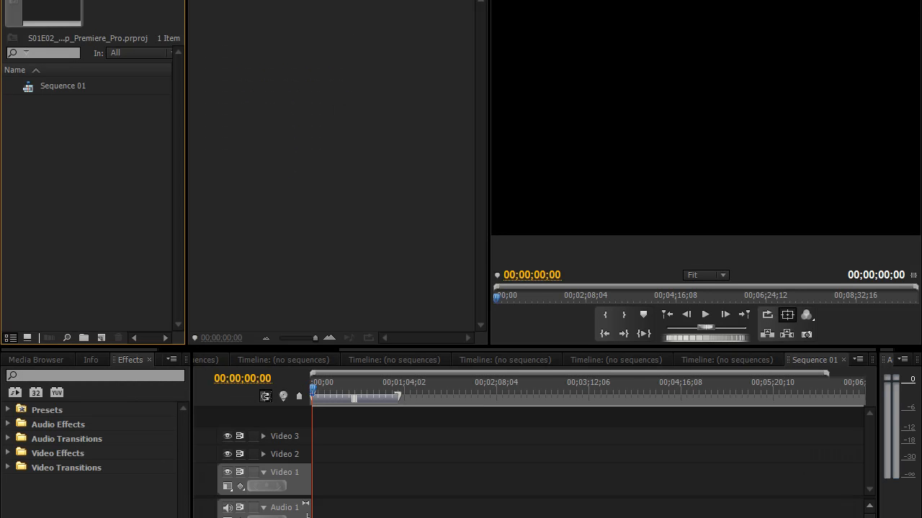
# - Check the General, Appearance and Memory preferences, and close them without making changes
pyautogui.hotkey('alt', 'e')
pyautogui.moveTo(166, 290)
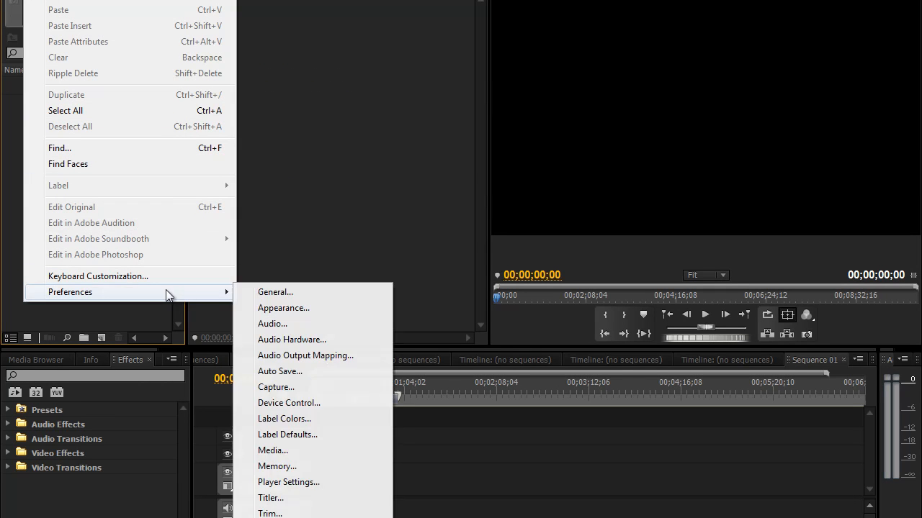
pyautogui.click(298, 292)
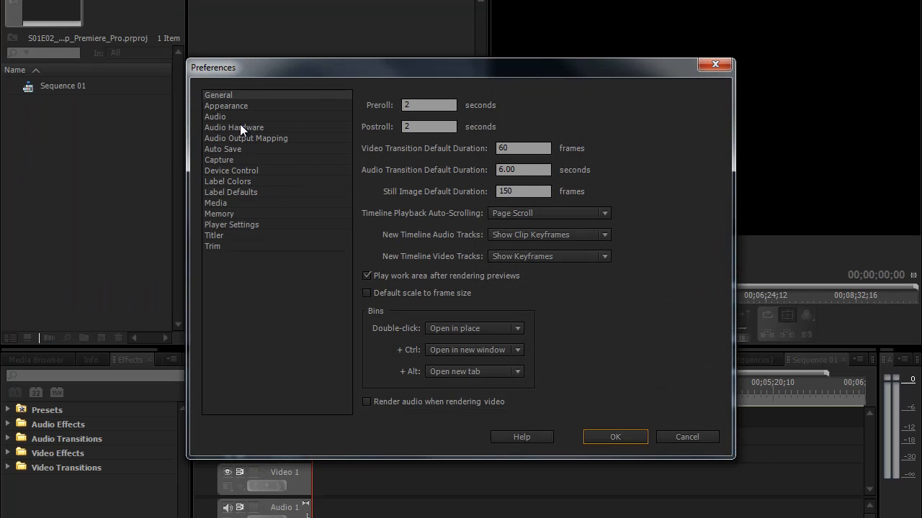
pyautogui.click(226, 106)
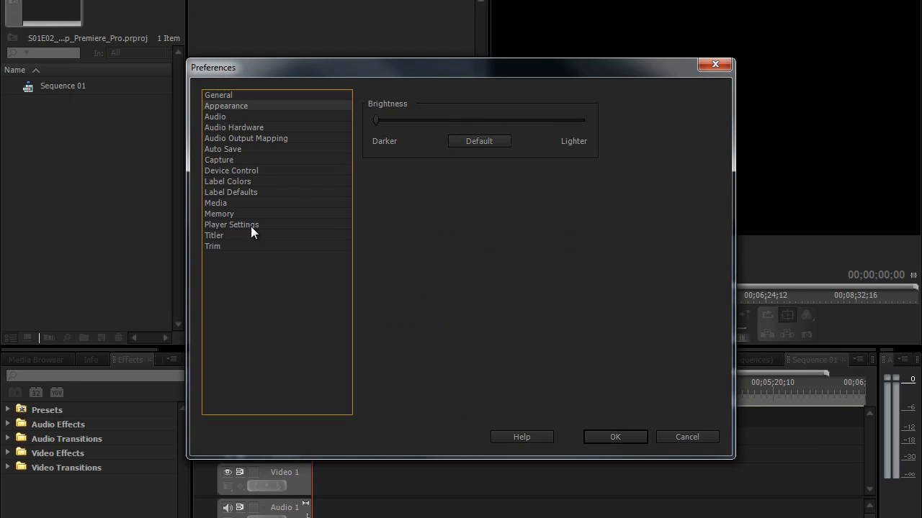
pyautogui.click(222, 214)
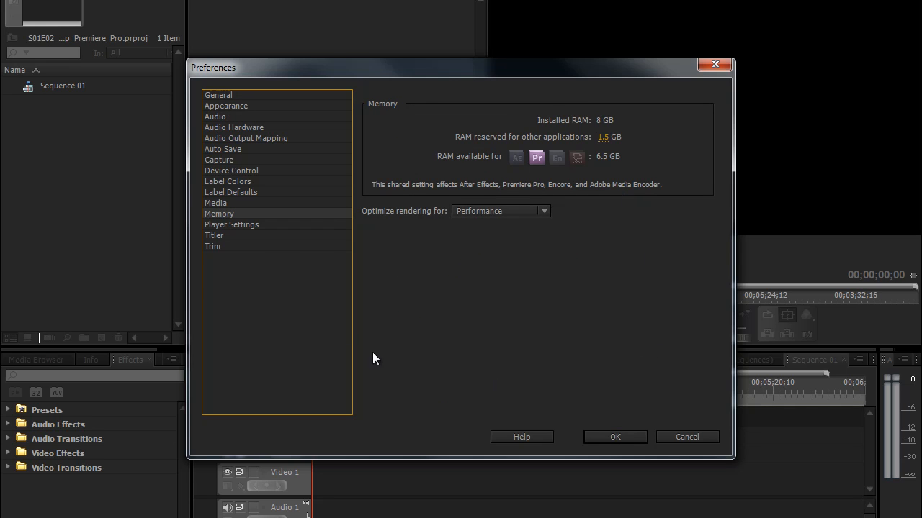
pyautogui.click(680, 437)
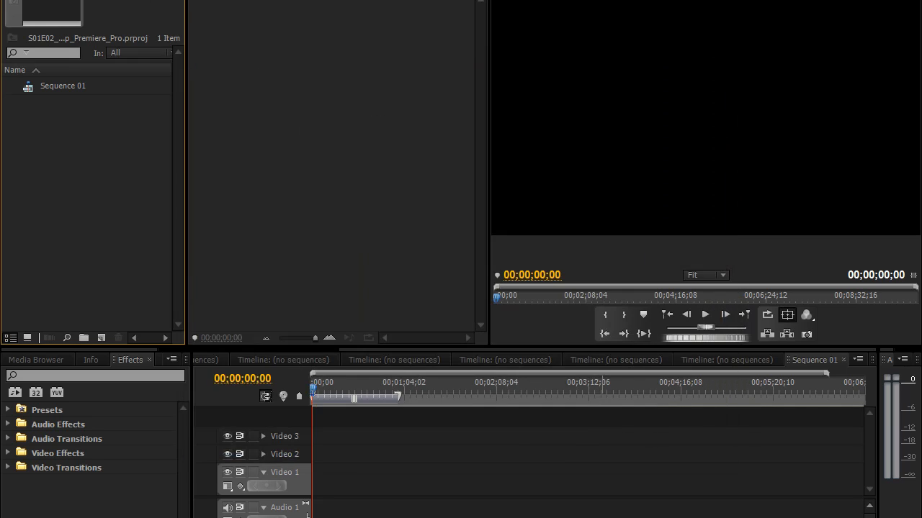
# - Bring up the list of preference categories
pyautogui.hotkey('alt', 'e')
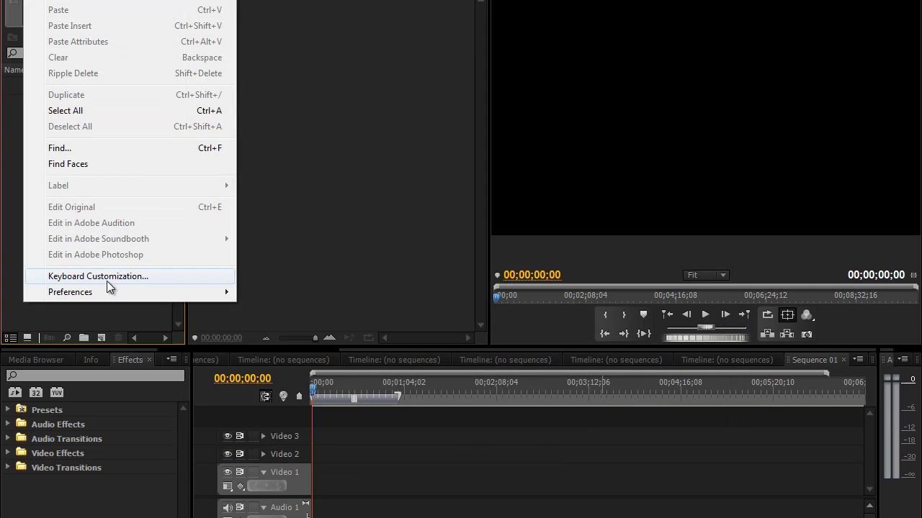
pyautogui.moveTo(210, 294)
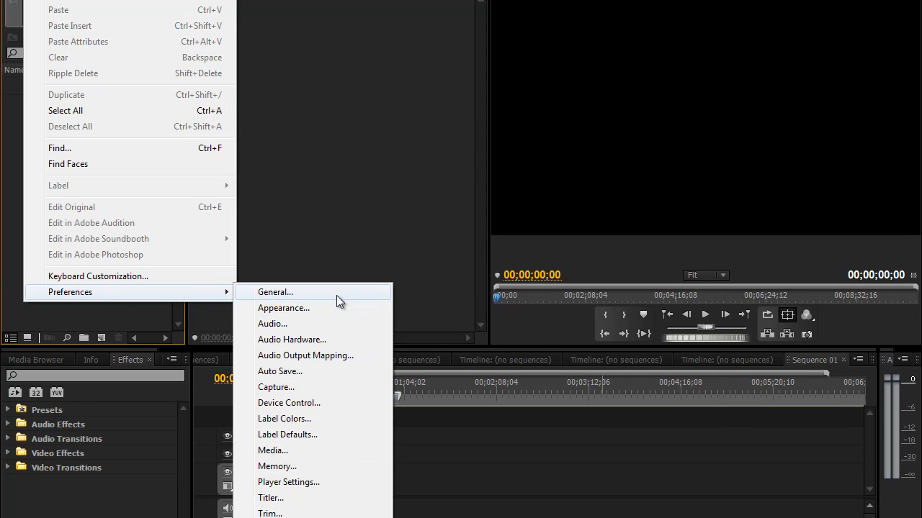